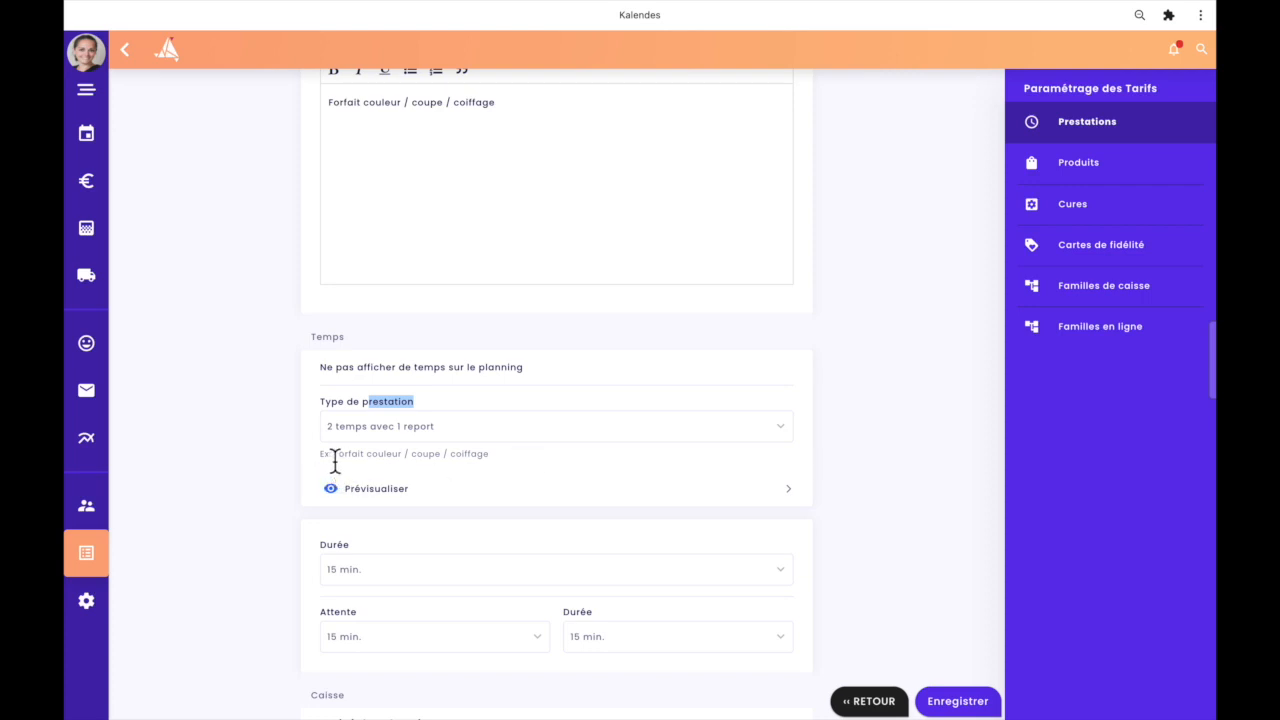
Step: Examine the service's general information: label, price including VAT, VAT rate and description
{"action": "left_click_drag", "start_coordinate": [333, 455], "coordinate": [389, 453]}
{"action": "scroll", "coordinate": [500, 490], "scroll_direction": "up", "scroll_amount": 3}
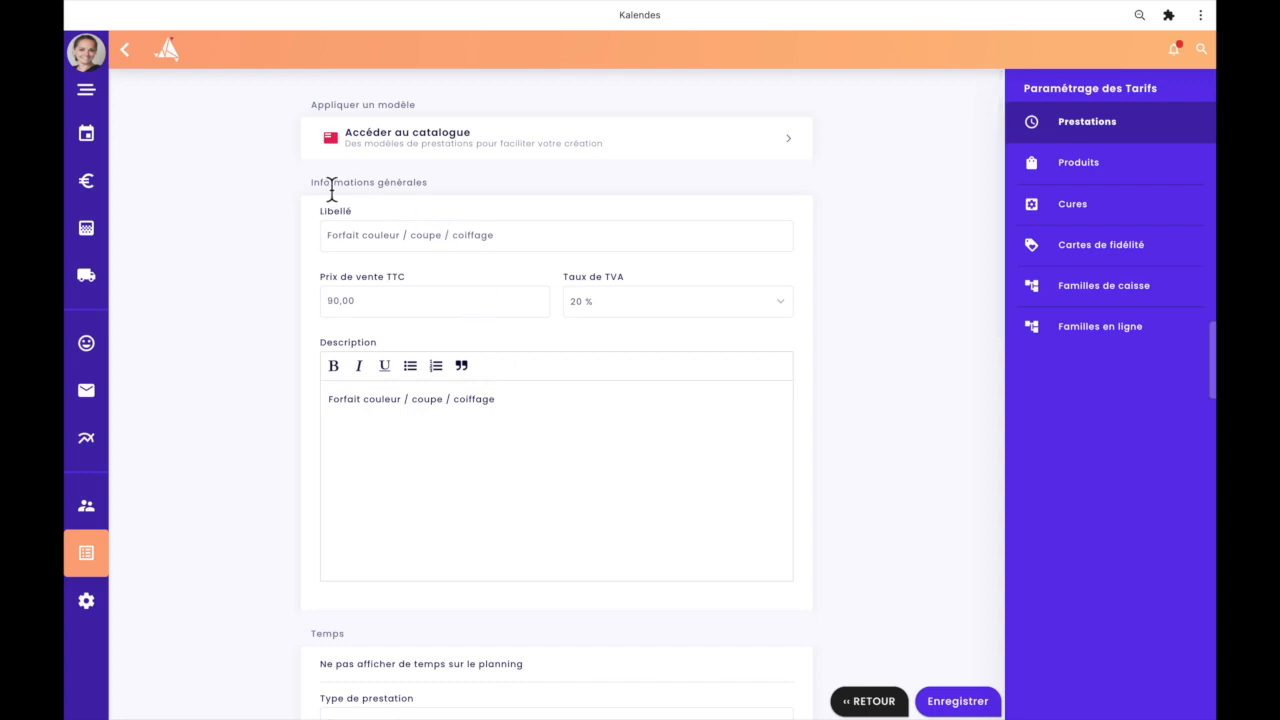
{"action": "left_click_drag", "start_coordinate": [312, 194], "coordinate": [462, 193]}
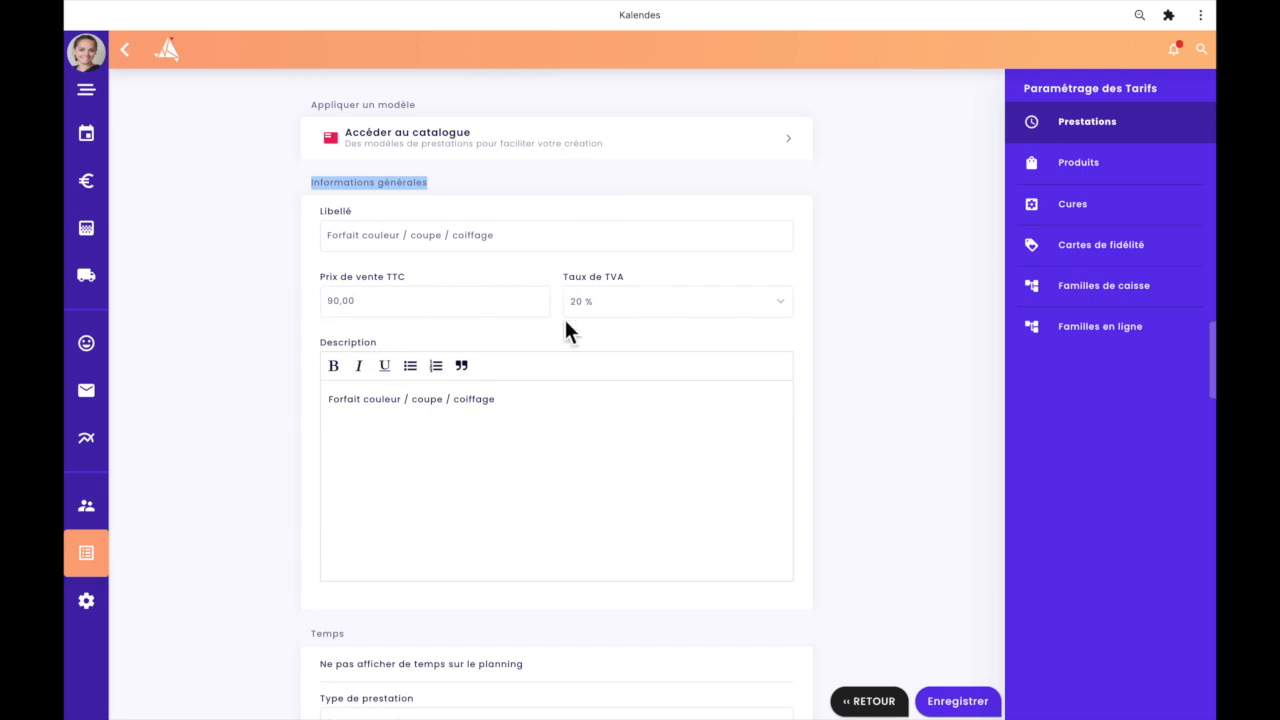
{"action": "left_click_drag", "start_coordinate": [553, 410], "coordinate": [223, 380]}
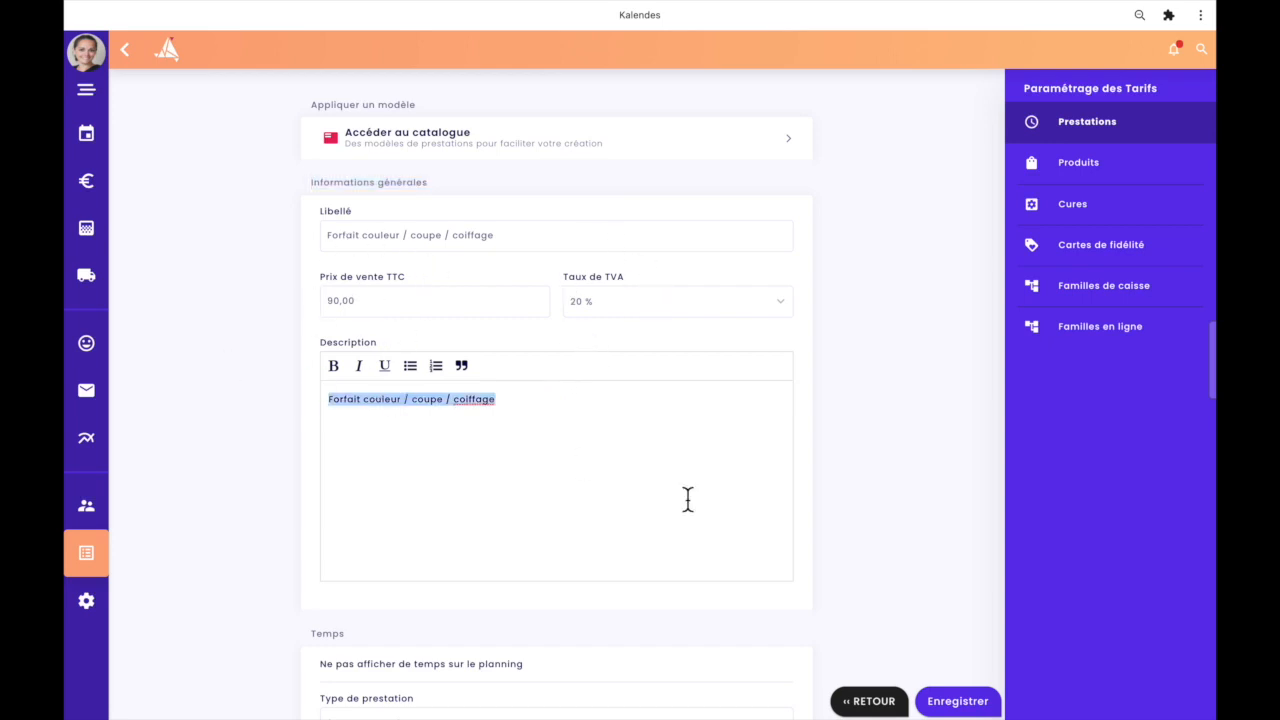
{"action": "left_click", "coordinate": [866, 506]}
Step: Switch the option "Ne pas afficher de temps sur le planning" on and back off
{"action": "scroll", "coordinate": [866, 506], "scroll_direction": "down", "scroll_amount": 2}
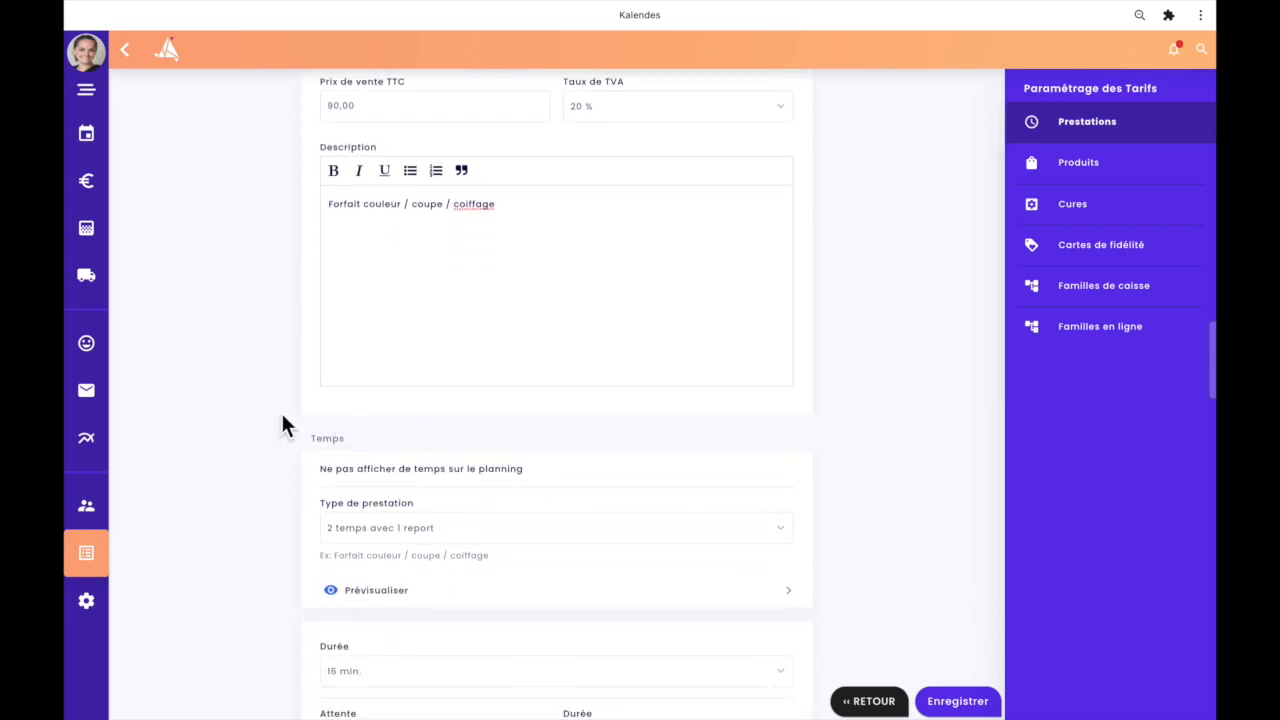
{"action": "left_click", "coordinate": [402, 470]}
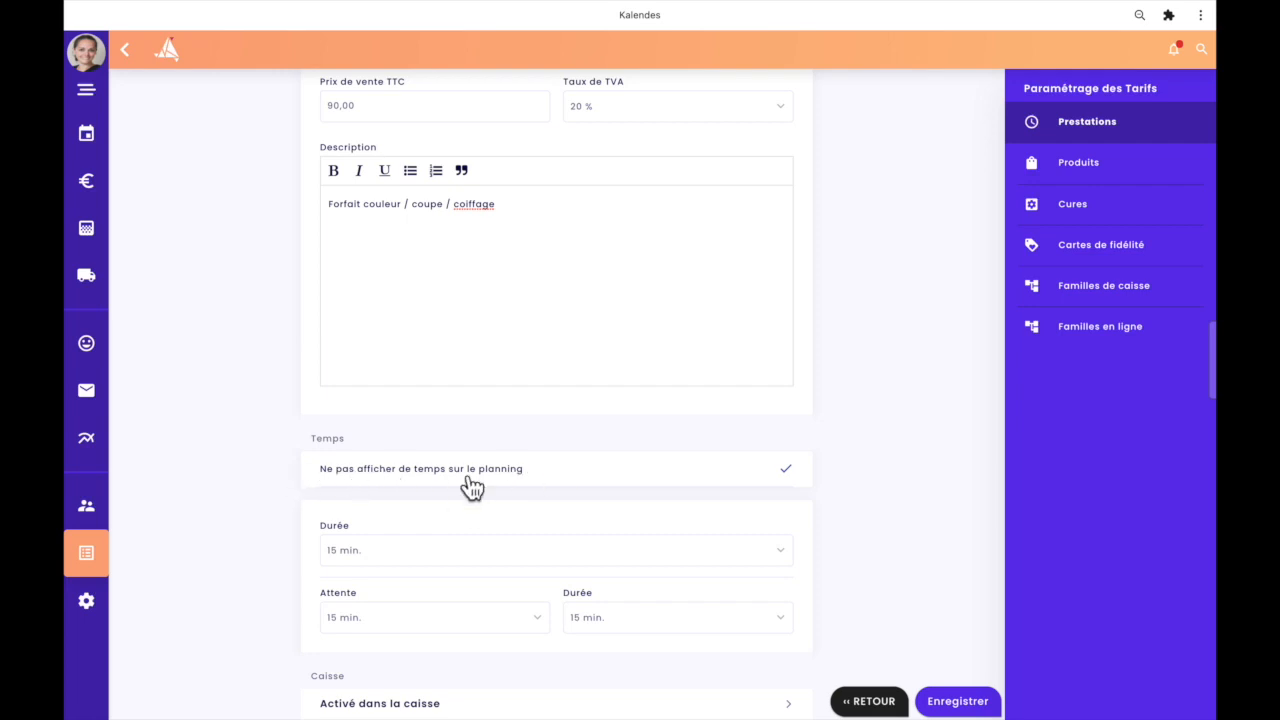
{"action": "left_click", "coordinate": [620, 478]}
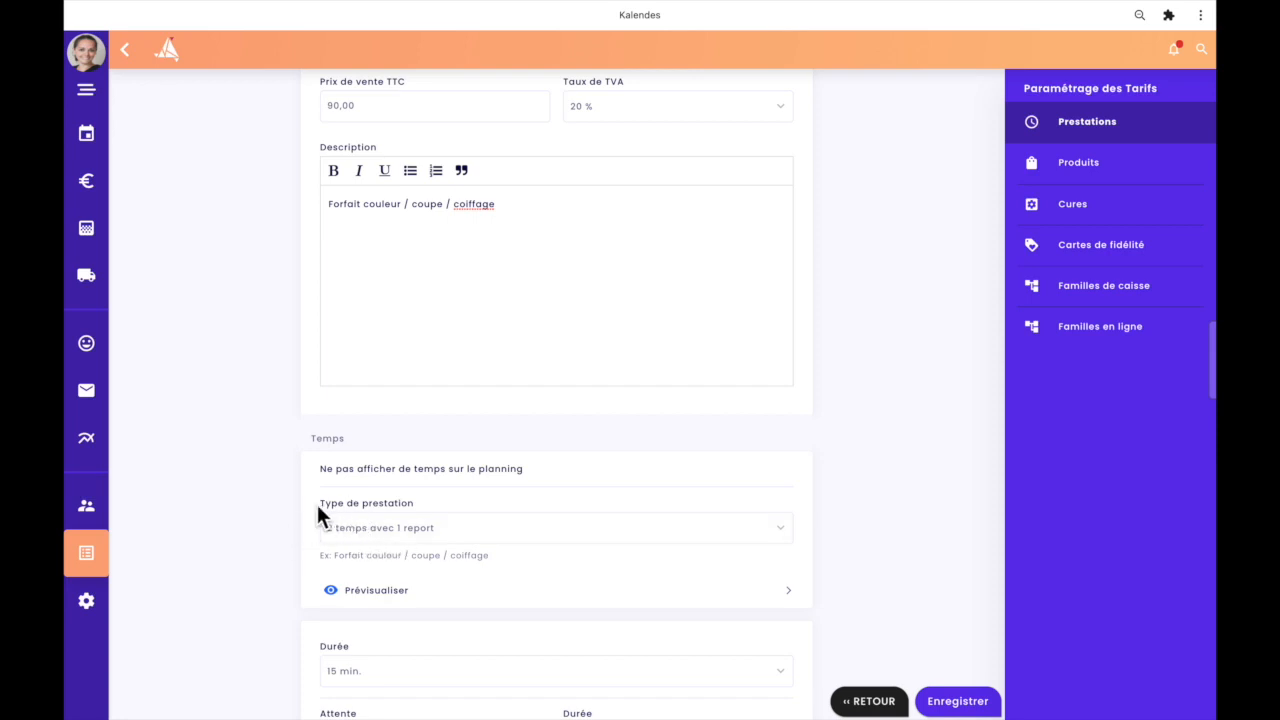
Step: Try the service type "3 temps avec 2 reports" and restore "2 temps avec 1 report"
{"action": "left_click_drag", "start_coordinate": [324, 510], "coordinate": [415, 512]}
{"action": "left_click", "coordinate": [477, 530]}
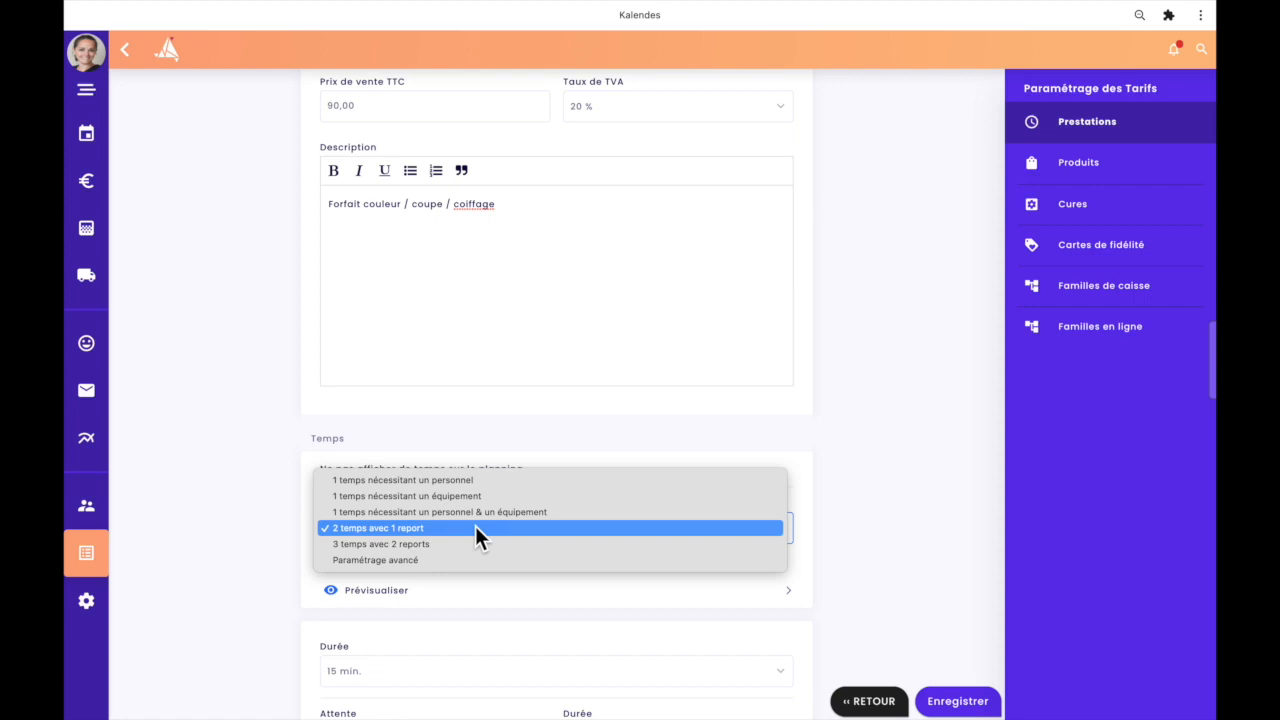
{"action": "left_click", "coordinate": [408, 550]}
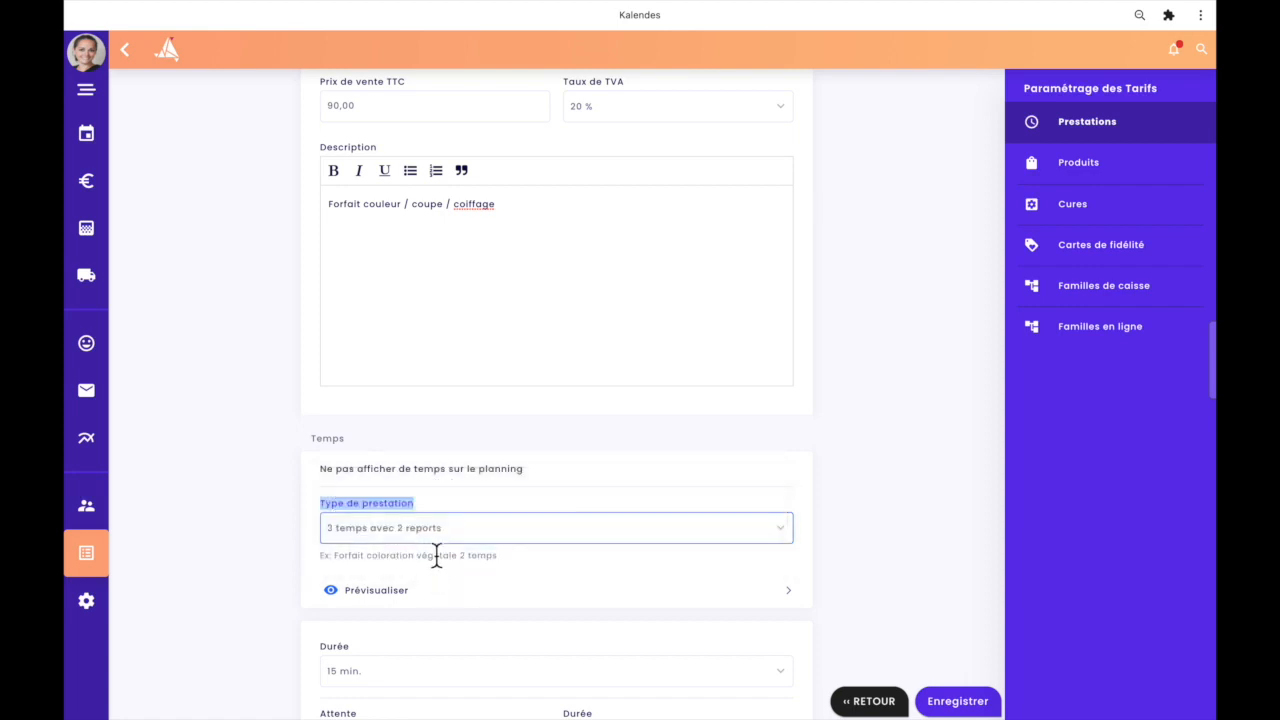
{"action": "left_click", "coordinate": [440, 538]}
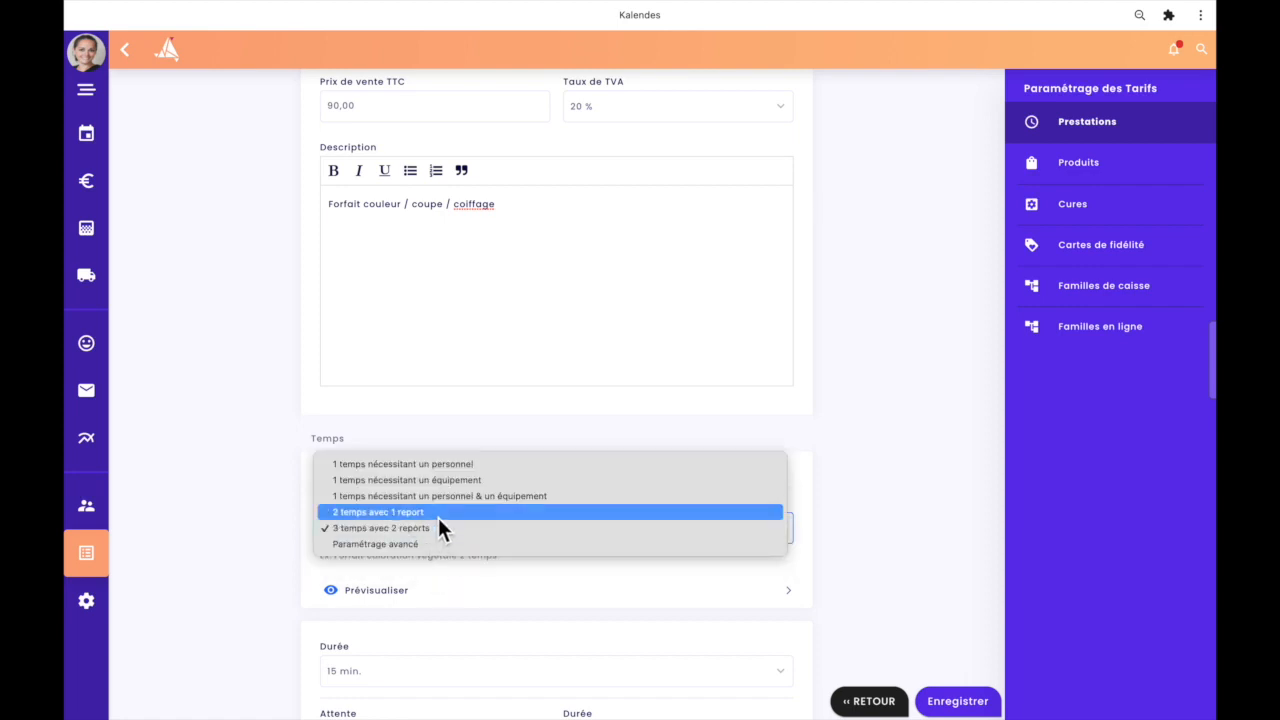
{"action": "left_click", "coordinate": [438, 516]}
{"action": "left_click", "coordinate": [882, 506]}
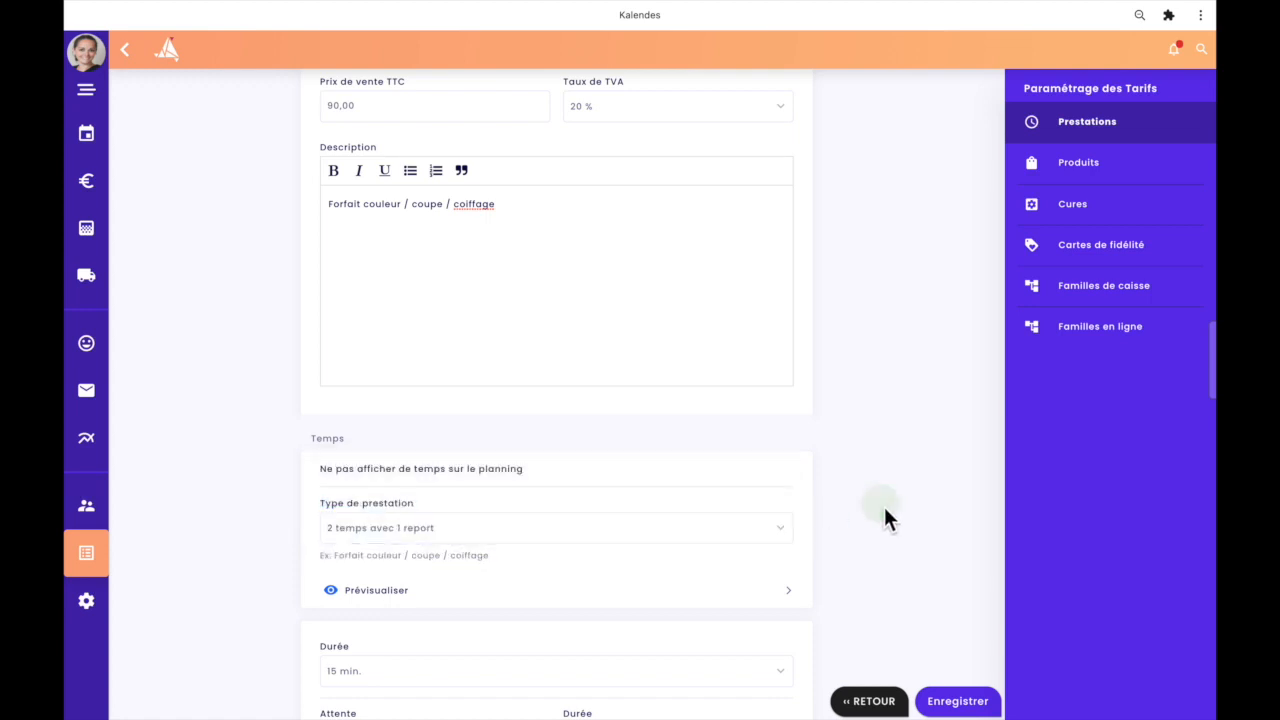
Step: Set the duration of the service's first time to 45 min
{"action": "scroll", "coordinate": [884, 508], "scroll_direction": "down", "scroll_amount": 3}
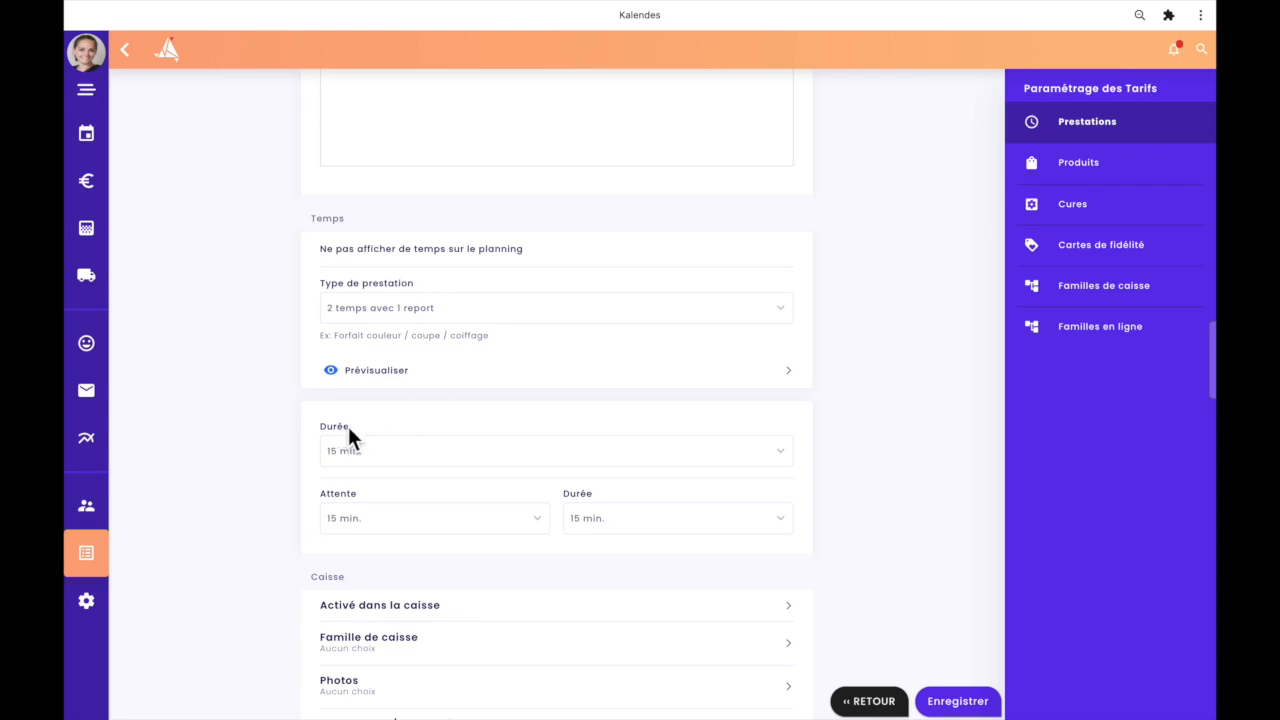
{"action": "scroll", "coordinate": [437, 423], "scroll_direction": "down", "scroll_amount": 1}
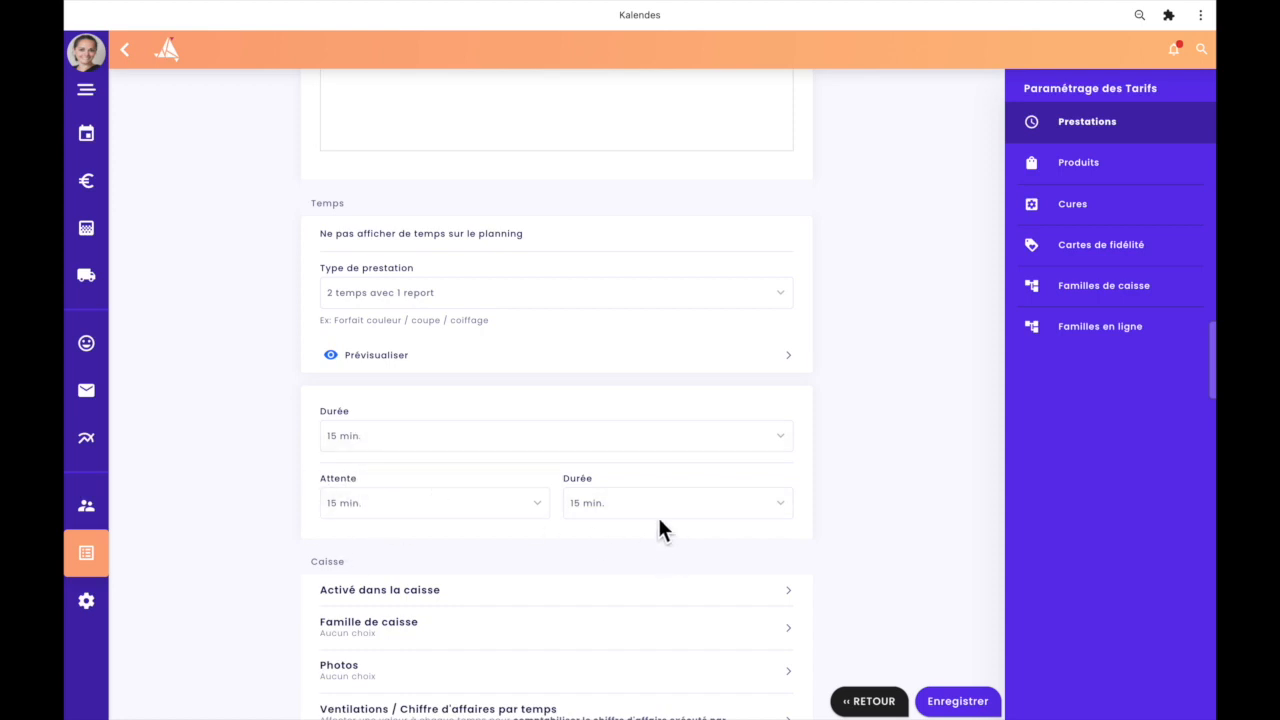
{"action": "left_click", "coordinate": [378, 424]}
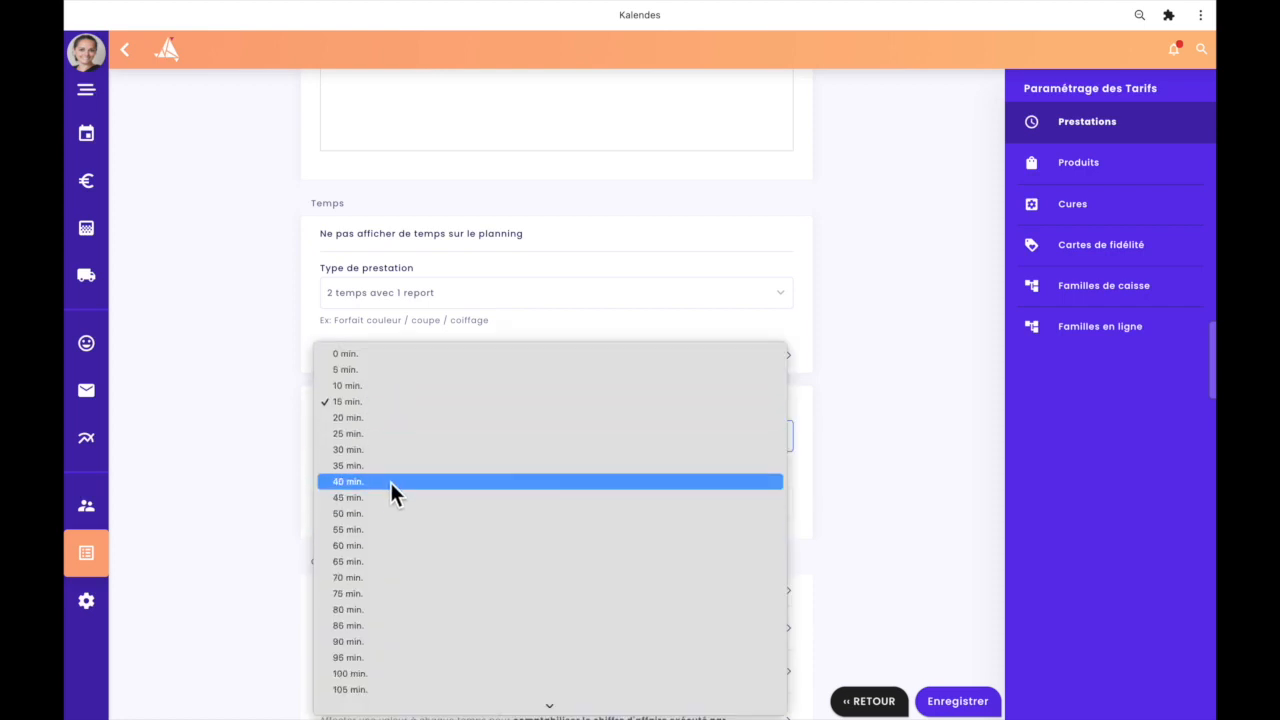
{"action": "left_click", "coordinate": [382, 468]}
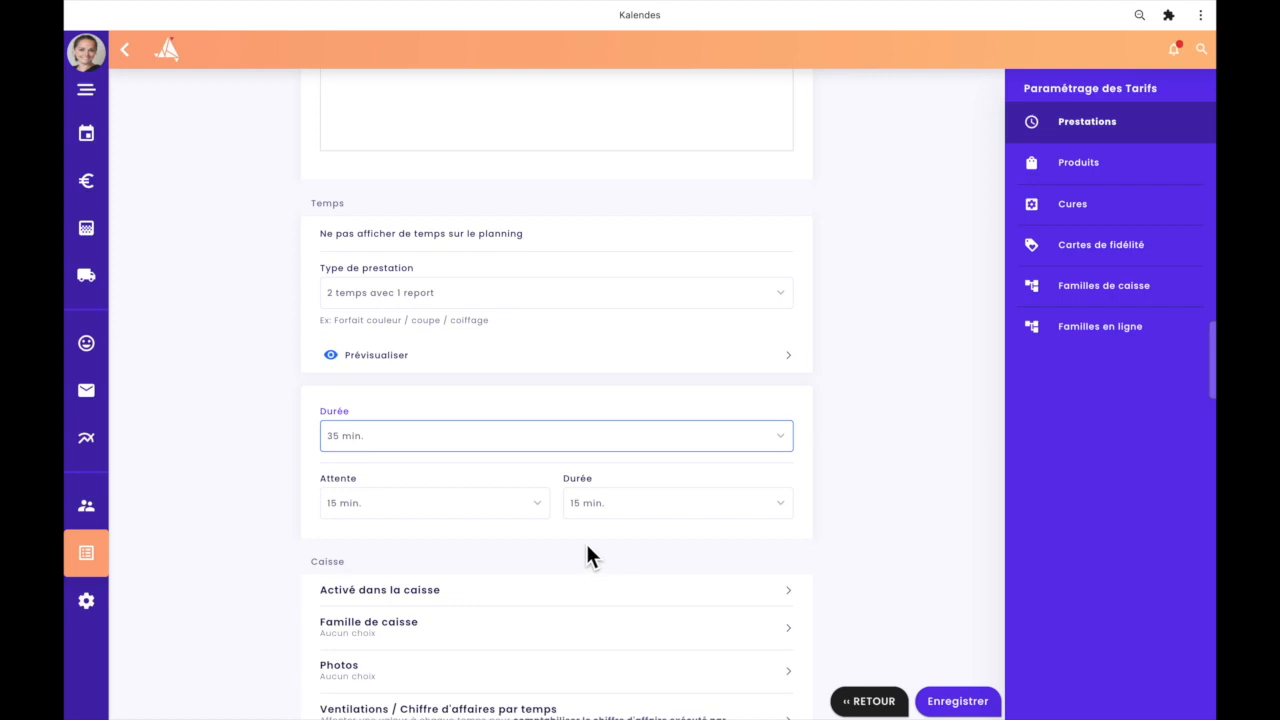
{"action": "left_click", "coordinate": [376, 440]}
{"action": "left_click", "coordinate": [375, 469]}
Step: Set the waiting time to 20 min. and the second time's duration to 50 min
{"action": "left_click", "coordinate": [368, 503]}
{"action": "left_click", "coordinate": [391, 520]}
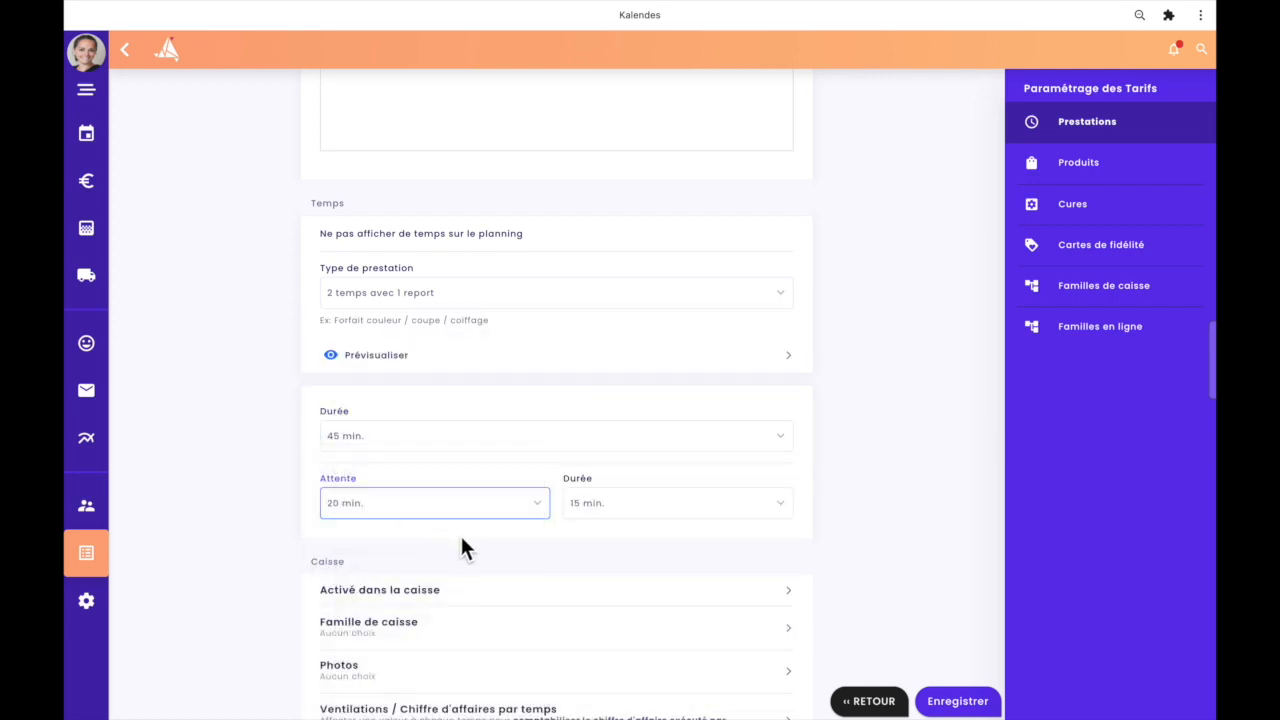
{"action": "left_click", "coordinate": [690, 512]}
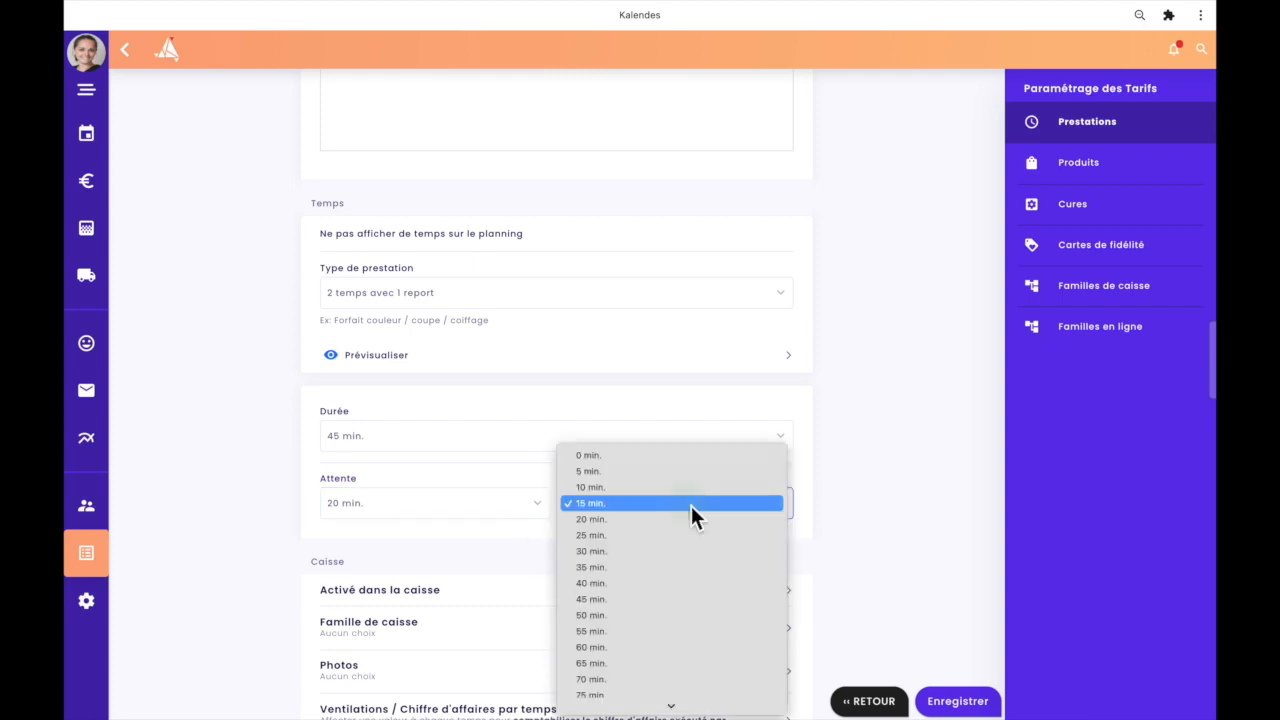
{"action": "left_click", "coordinate": [659, 614]}
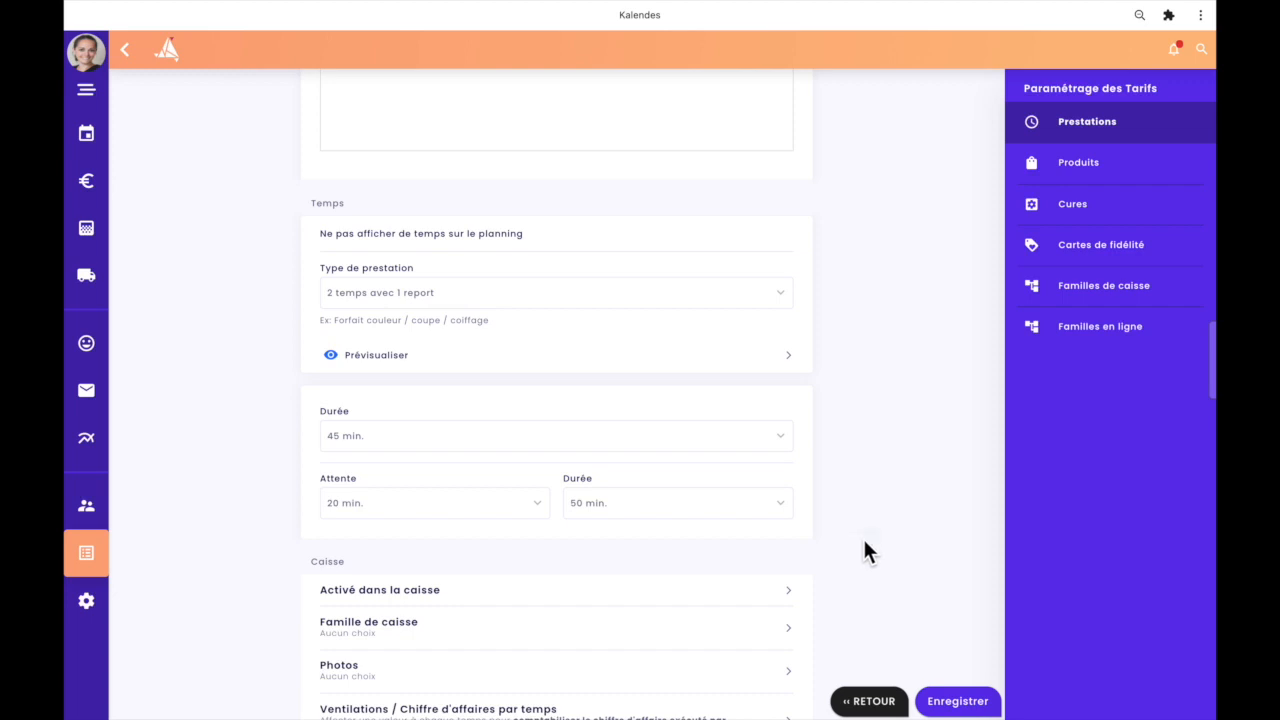
Step: Label time no. 1 "Collaborateur 1" and time no. 2 "Collaborateur 2" for the schedule, and validate the labels
{"action": "scroll", "coordinate": [878, 540], "scroll_direction": "down", "scroll_amount": 5}
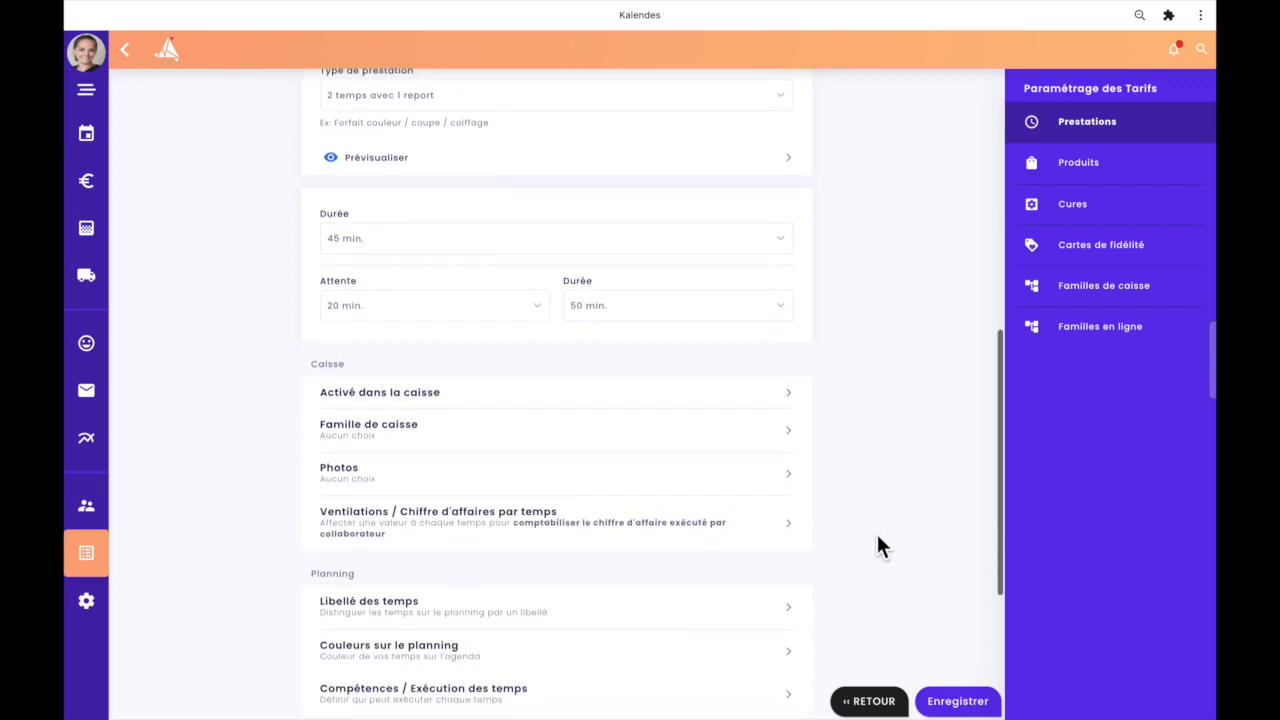
{"action": "scroll", "coordinate": [891, 498], "scroll_direction": "down", "scroll_amount": 1}
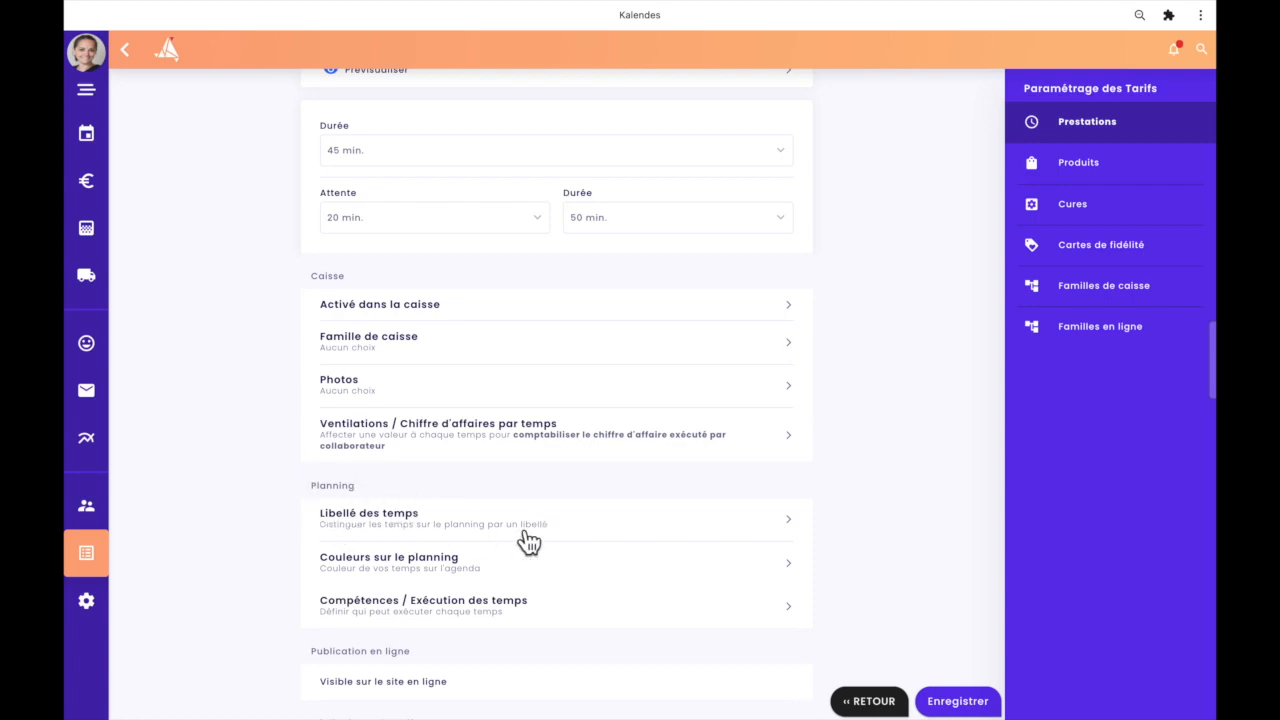
{"action": "scroll", "coordinate": [563, 533], "scroll_direction": "down", "scroll_amount": 2}
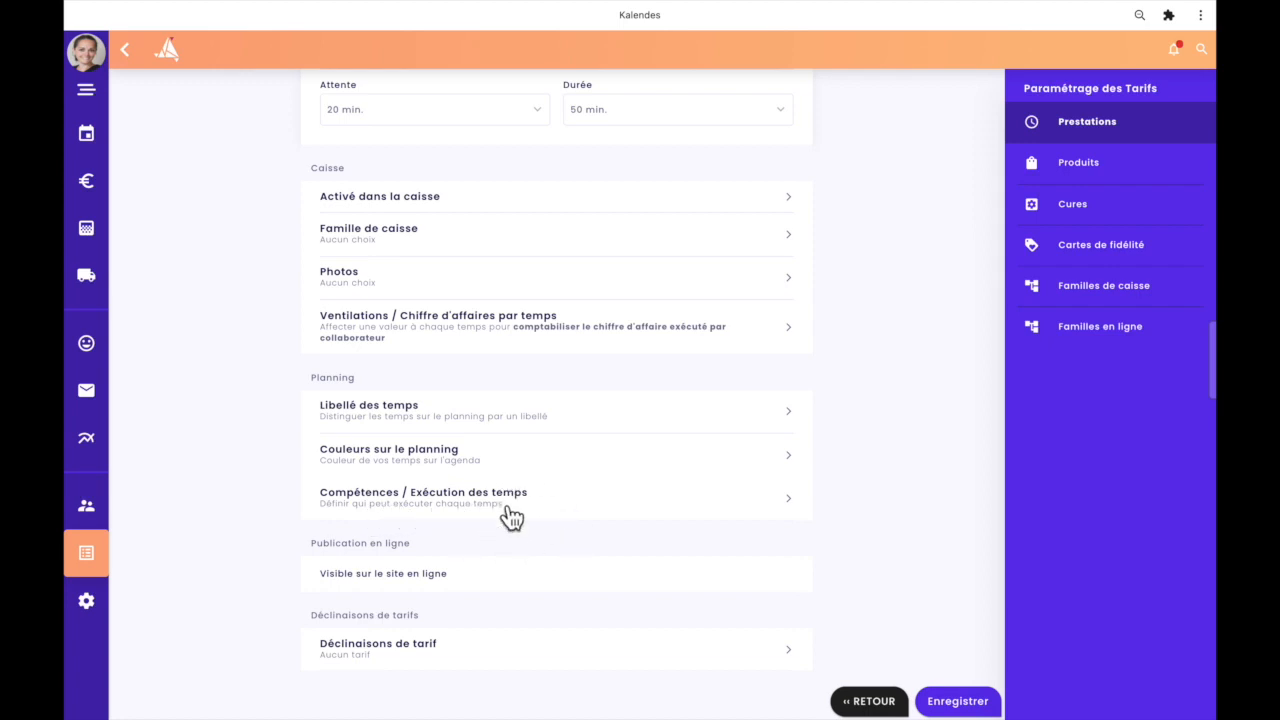
{"action": "left_click", "coordinate": [508, 422]}
{"action": "left_click", "coordinate": [434, 160]}
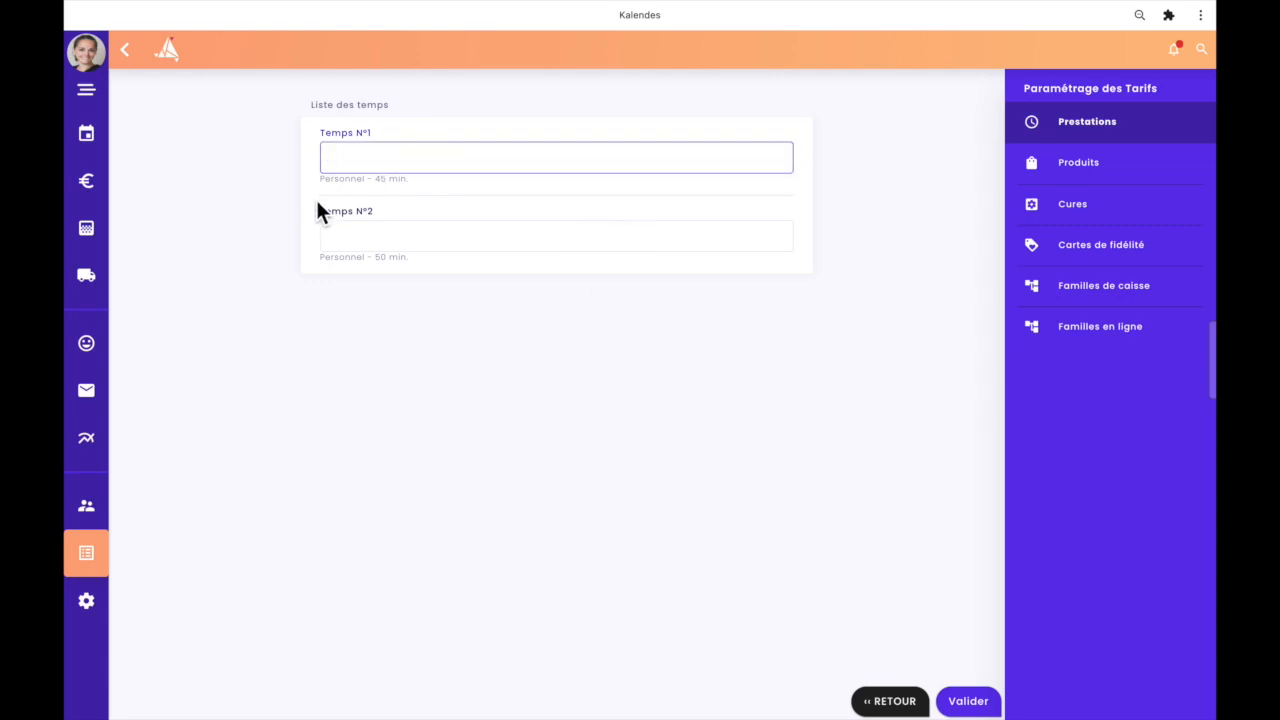
{"action": "left_click_drag", "start_coordinate": [329, 190], "coordinate": [348, 187]}
{"action": "left_click", "coordinate": [375, 161]}
{"action": "left_click", "coordinate": [393, 238]}
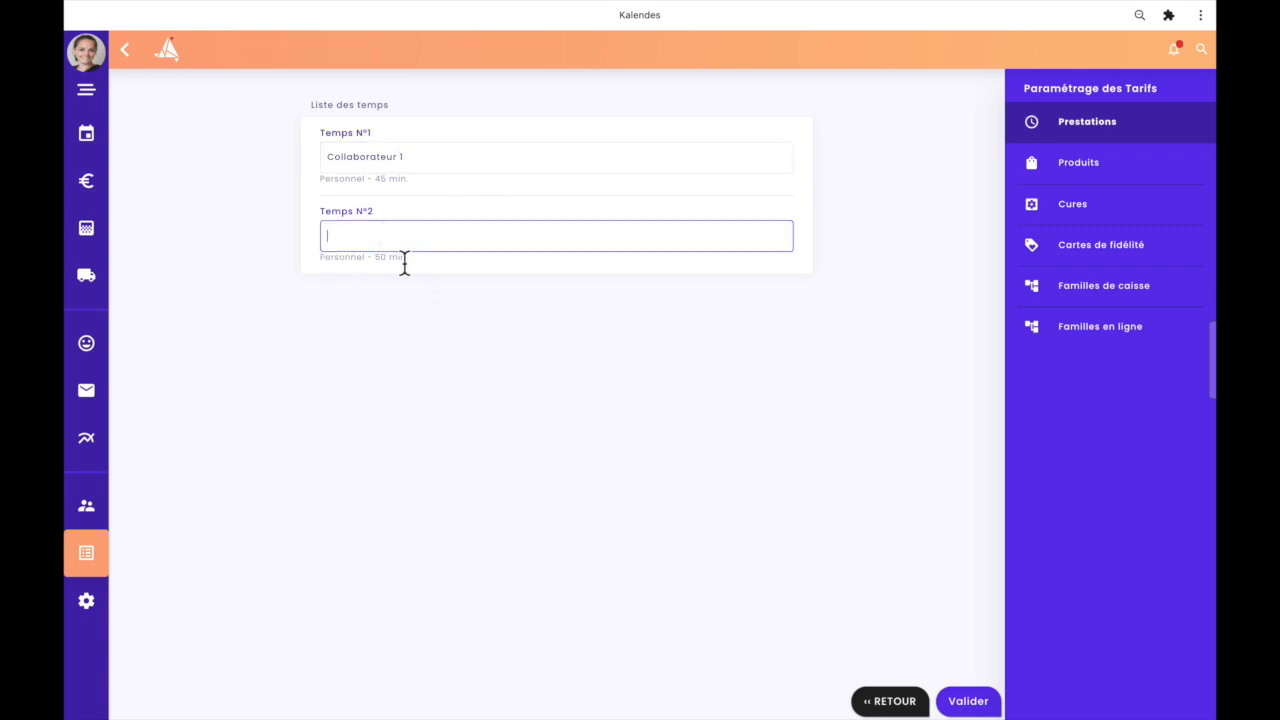
{"action": "type", "text": "Collaborateur 1"}
{"action": "left_click", "coordinate": [978, 699]}
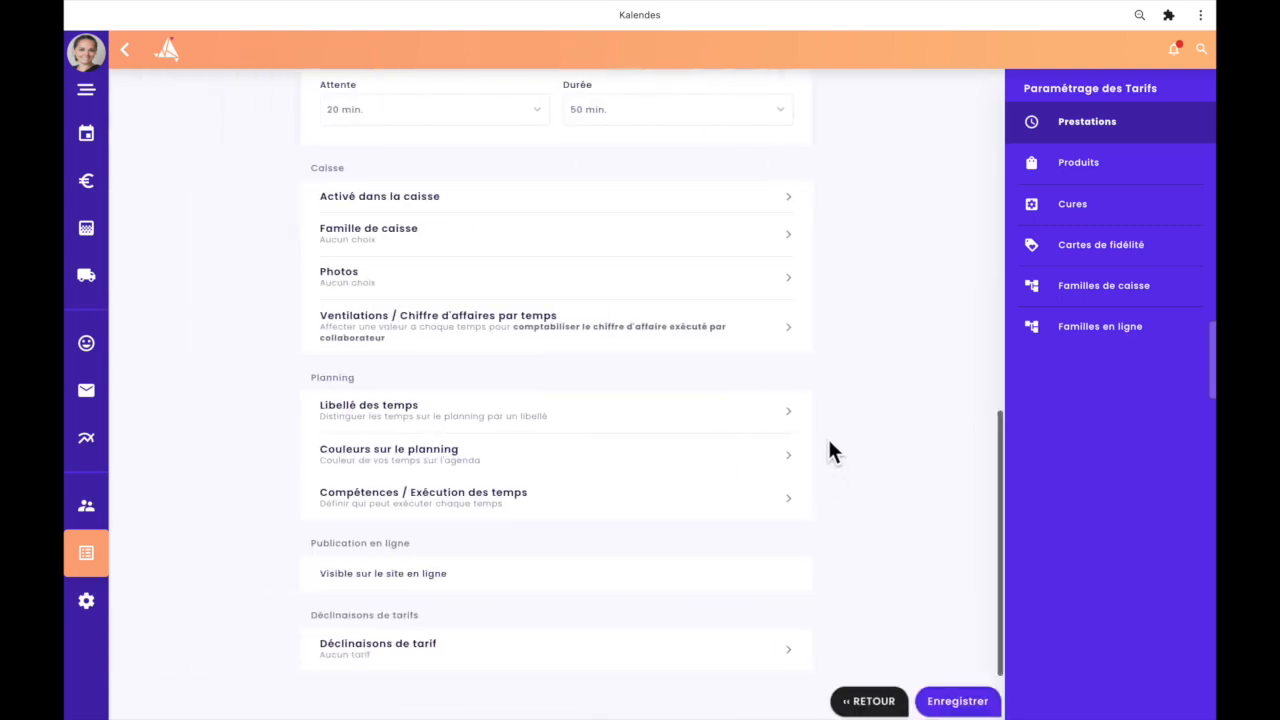
Step: Set the schedule colour of the time "Collaborateur 1" to brown
{"action": "left_click", "coordinate": [436, 465]}
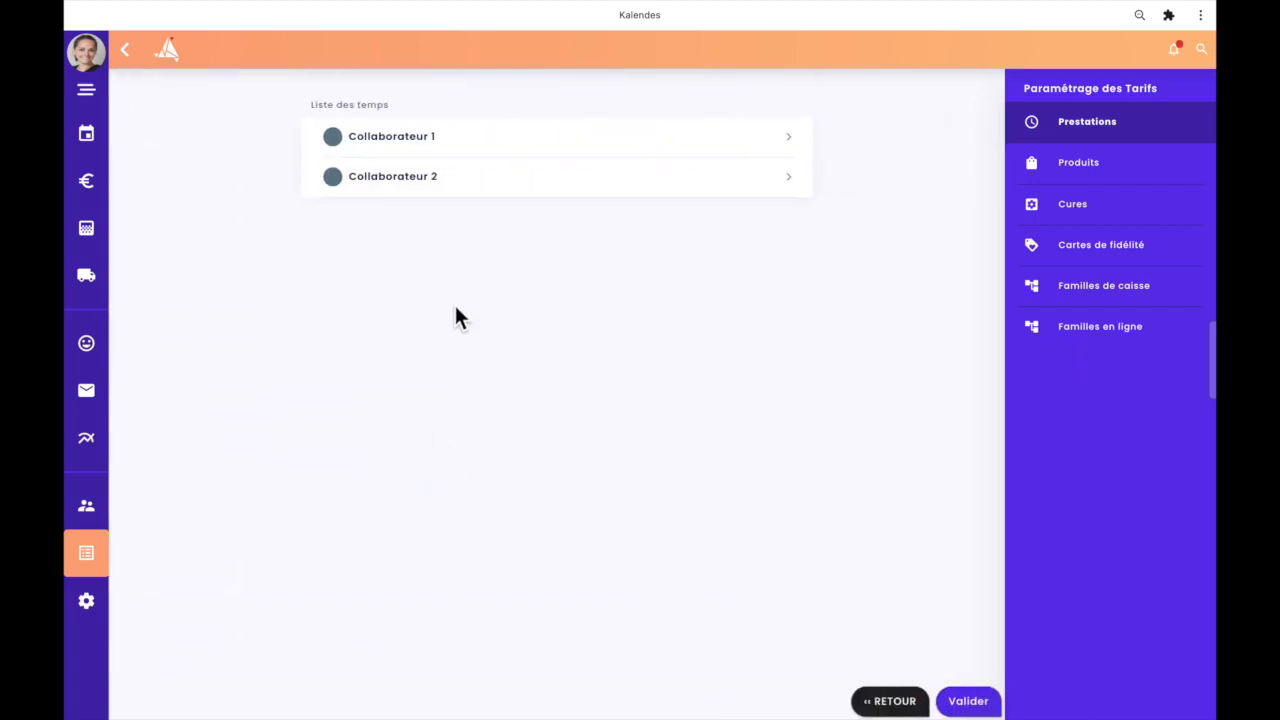
{"action": "left_click", "coordinate": [478, 163]}
{"action": "scroll", "coordinate": [567, 443], "scroll_direction": "down", "scroll_amount": 3}
{"action": "scroll", "coordinate": [567, 446], "scroll_direction": "down", "scroll_amount": 3}
{"action": "left_click", "coordinate": [694, 530]}
Step: Set the schedule colour of the time "Collaborateur 2" to brown and validate the colours
{"action": "left_click", "coordinate": [394, 182]}
{"action": "scroll", "coordinate": [658, 623], "scroll_direction": "down", "scroll_amount": 3}
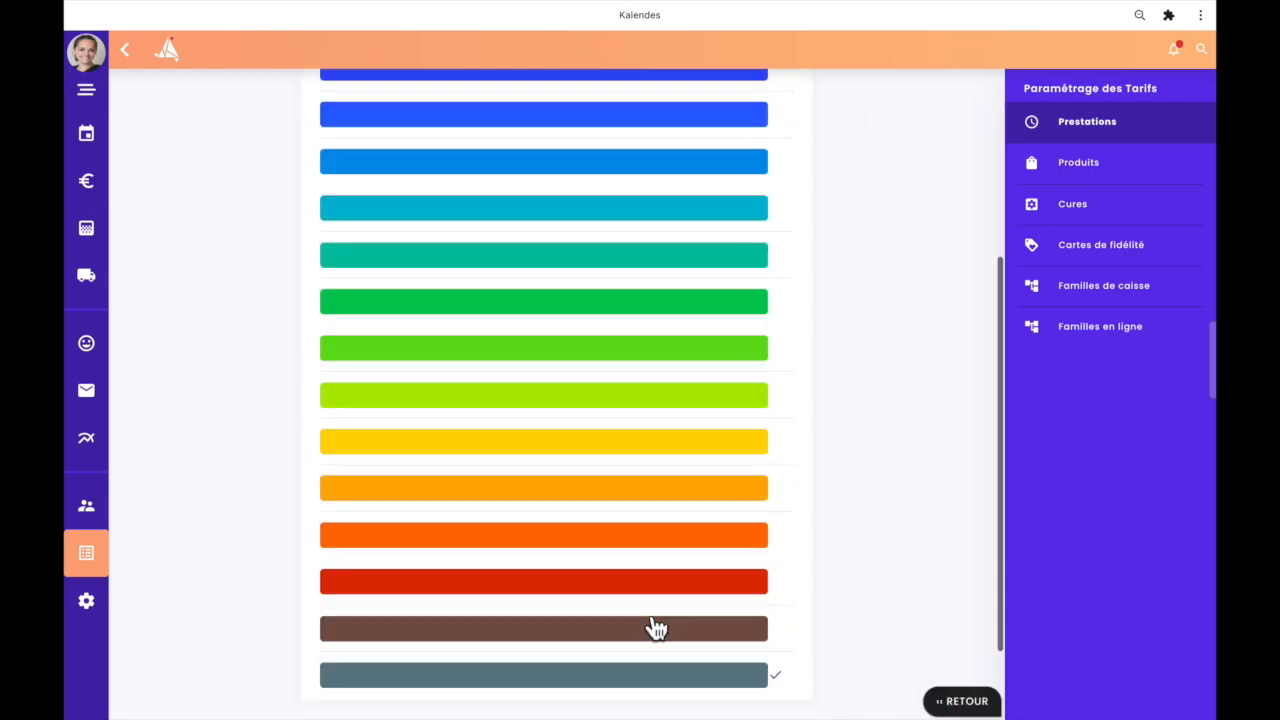
{"action": "left_click", "coordinate": [633, 524]}
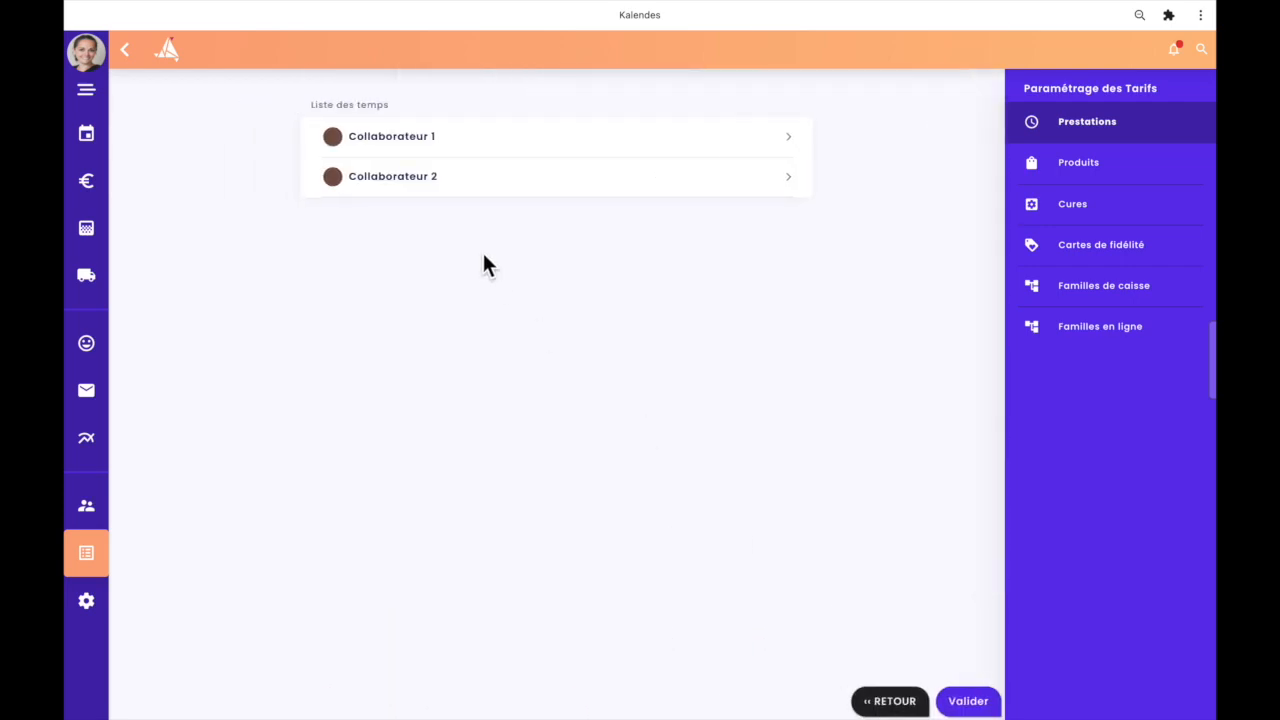
{"action": "left_click", "coordinate": [476, 187]}
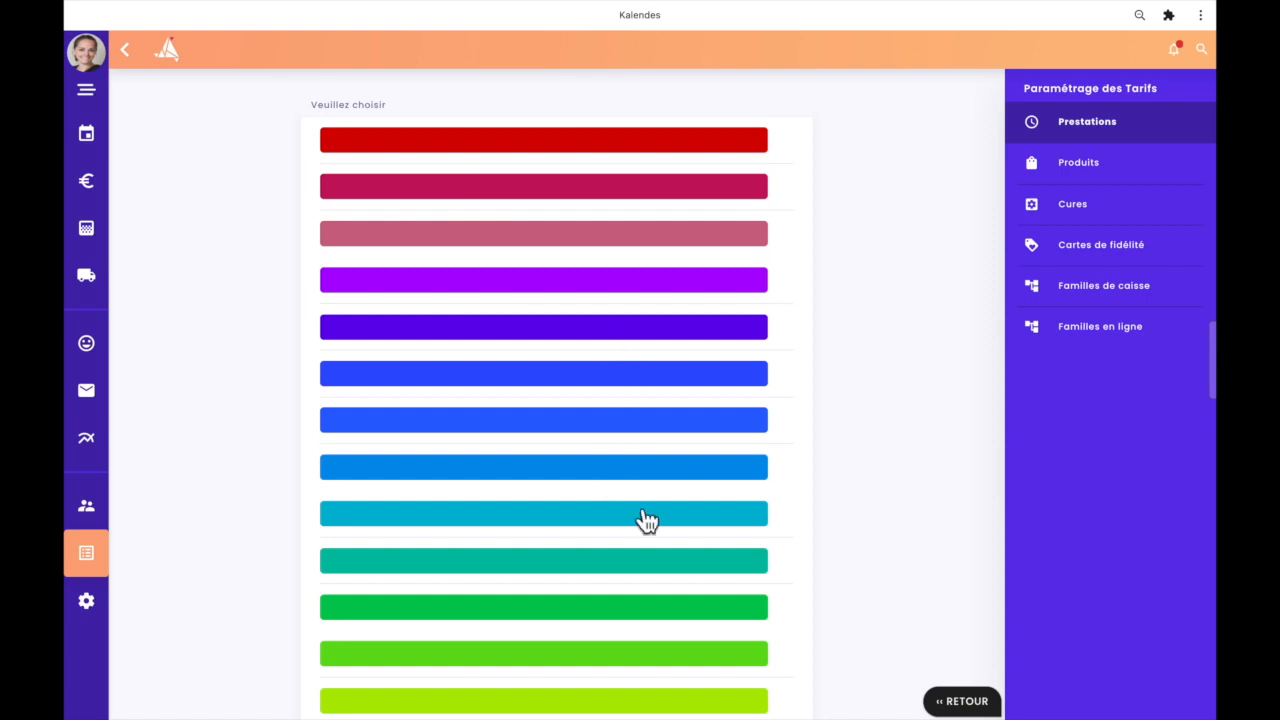
{"action": "left_click", "coordinate": [962, 701]}
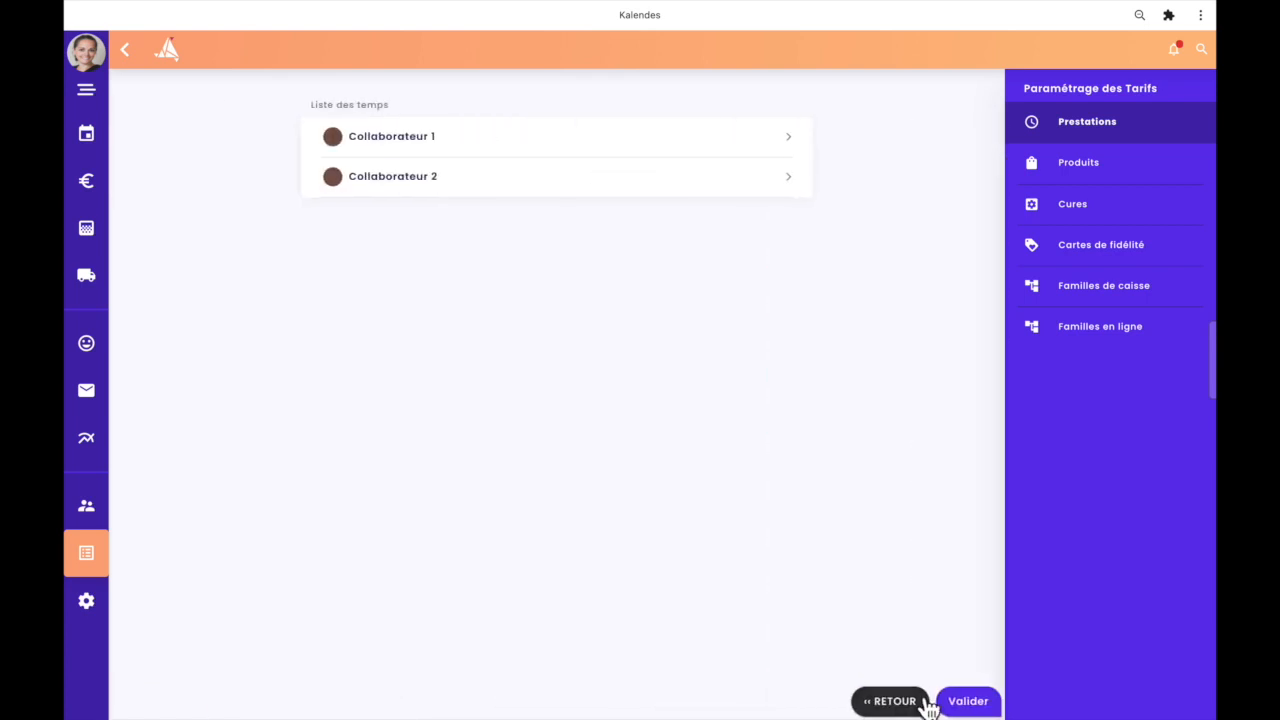
{"action": "left_click", "coordinate": [978, 703]}
Step: Restrict who can perform the time "Collaborateur 1" to the third and sixth staff members listed, and validate
{"action": "scroll", "coordinate": [810, 460], "scroll_direction": "up", "scroll_amount": 1}
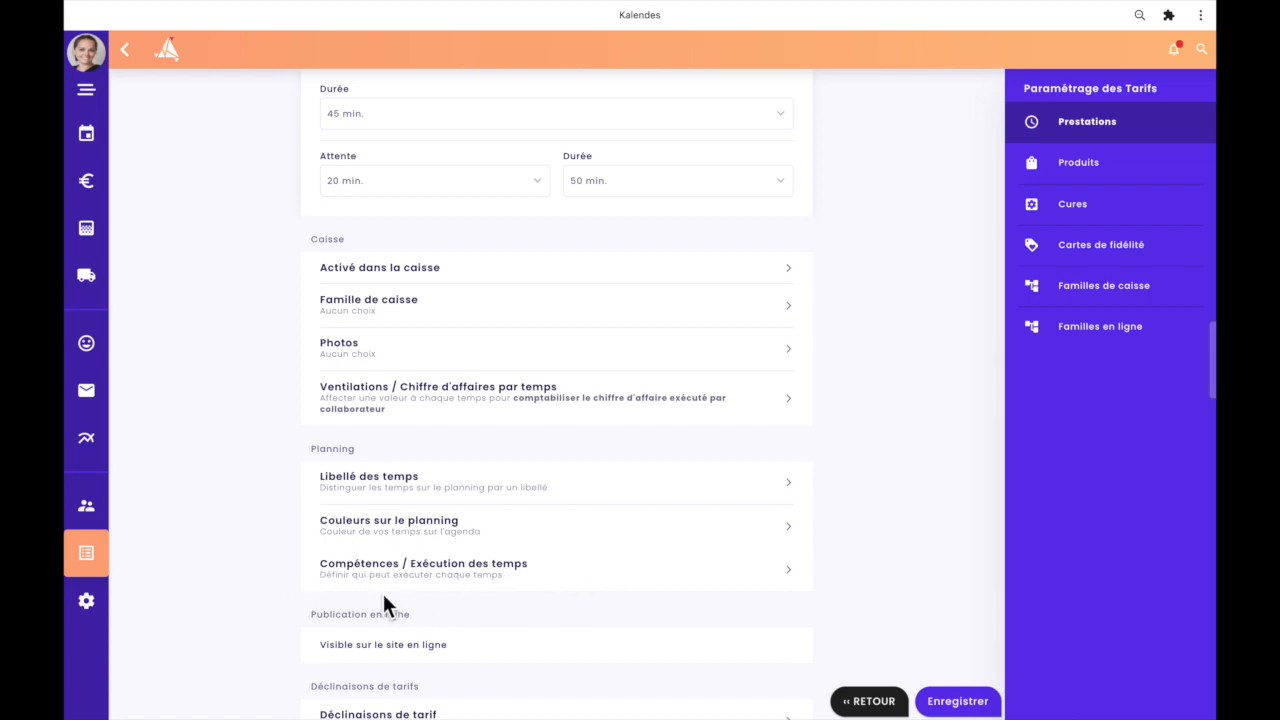
{"action": "left_click", "coordinate": [478, 575]}
{"action": "left_click", "coordinate": [384, 150]}
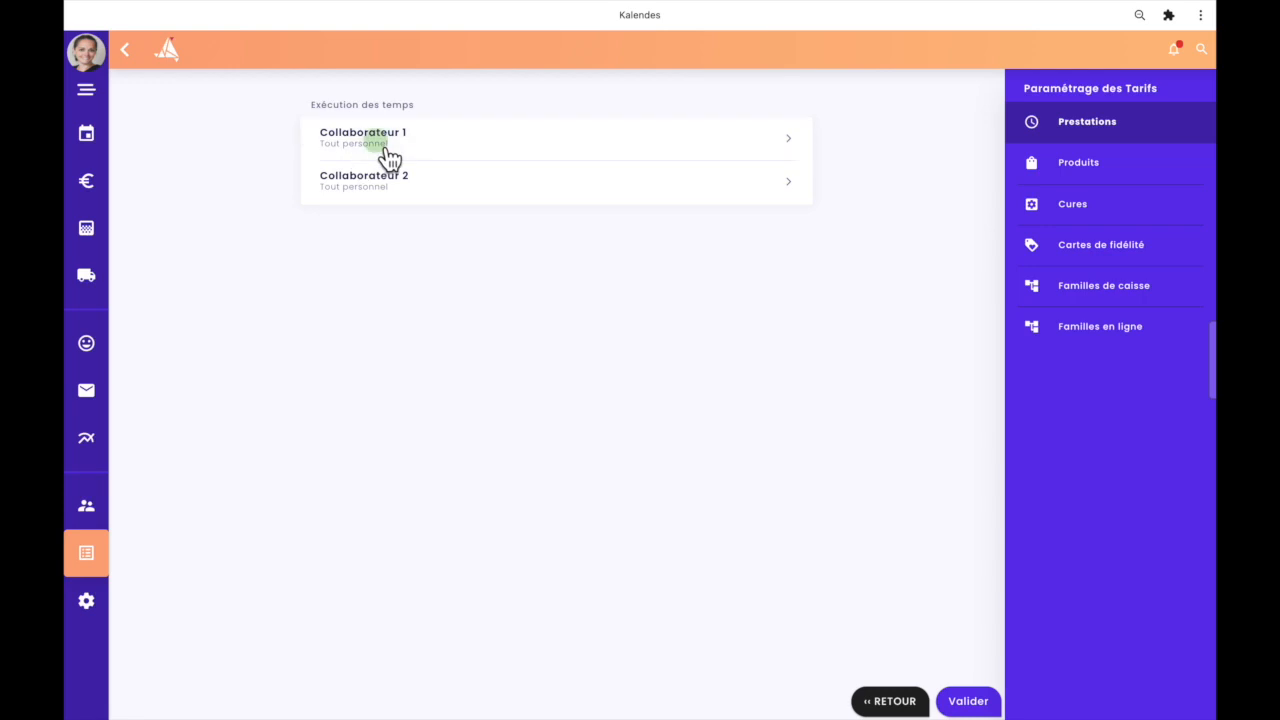
{"action": "left_click", "coordinate": [618, 176]}
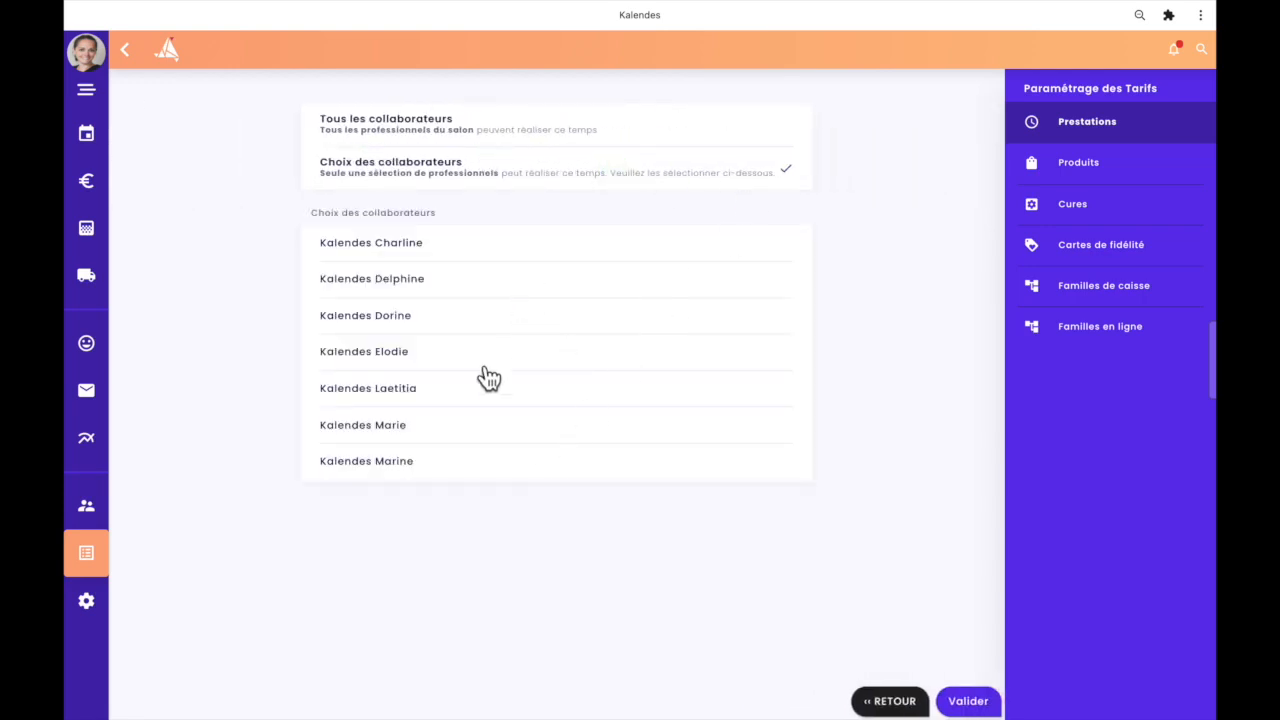
{"action": "left_click", "coordinate": [518, 318]}
{"action": "left_click", "coordinate": [490, 428]}
{"action": "left_click", "coordinate": [980, 704]}
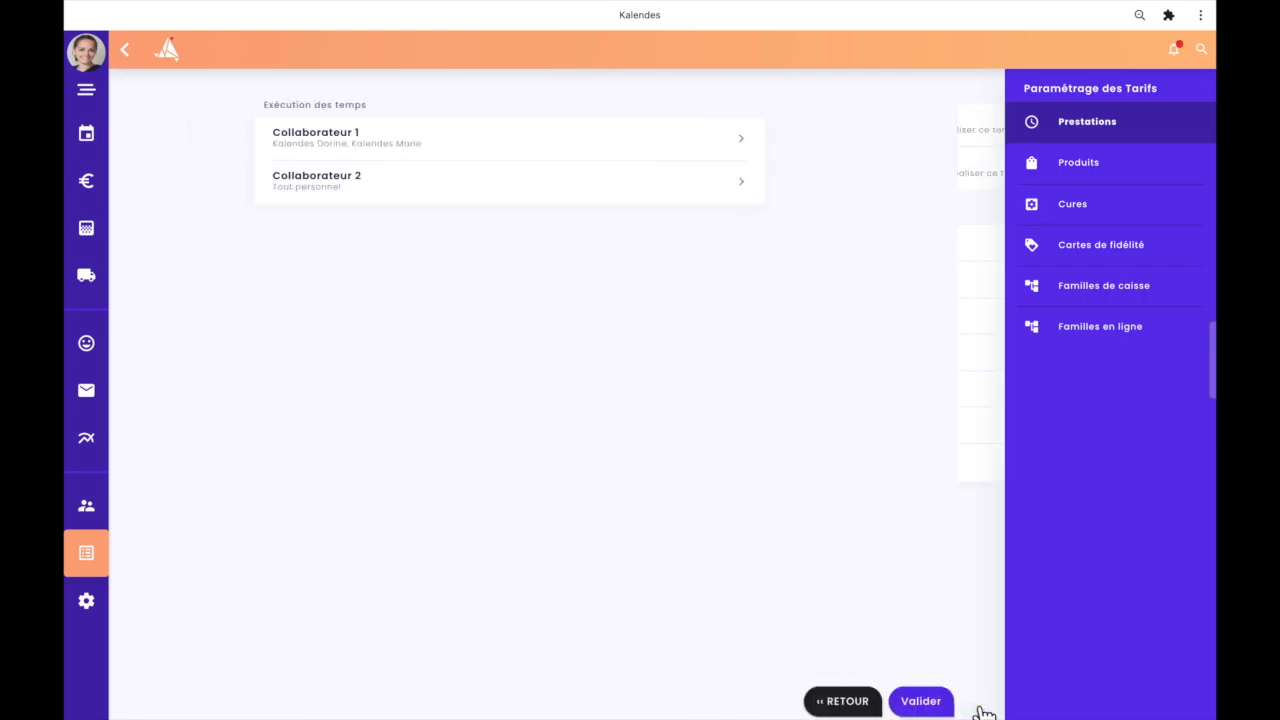
Step: Try "Choix des collaborateurs" for the time "Collaborateur 2", go back to "Tous les collaborateurs", and validate
{"action": "left_click", "coordinate": [506, 191]}
{"action": "left_click", "coordinate": [637, 173]}
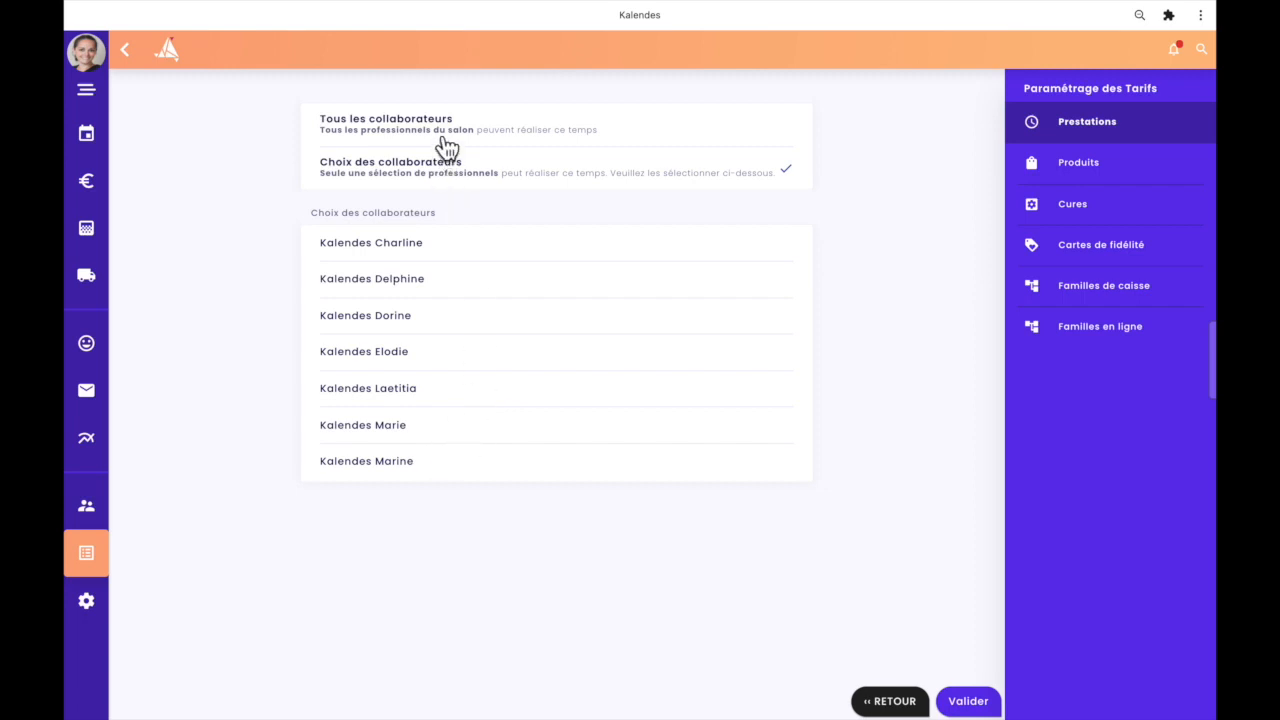
{"action": "left_click", "coordinate": [486, 125]}
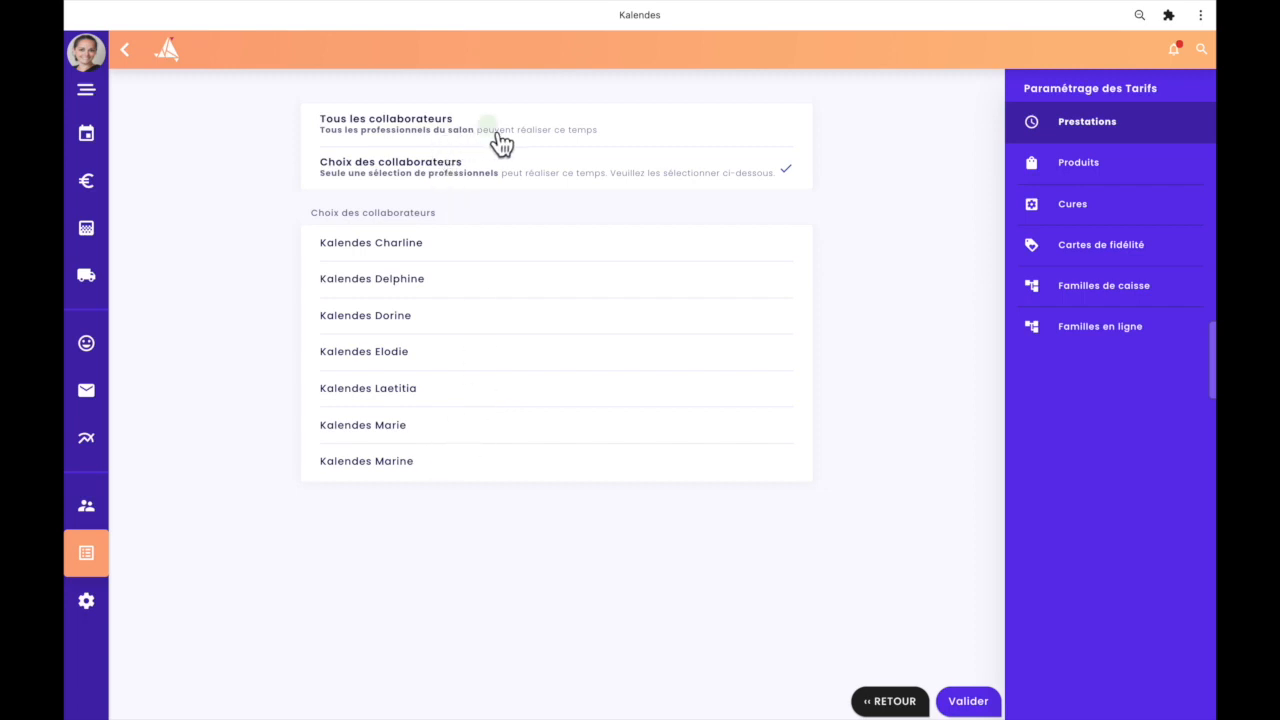
{"action": "left_click", "coordinate": [969, 702]}
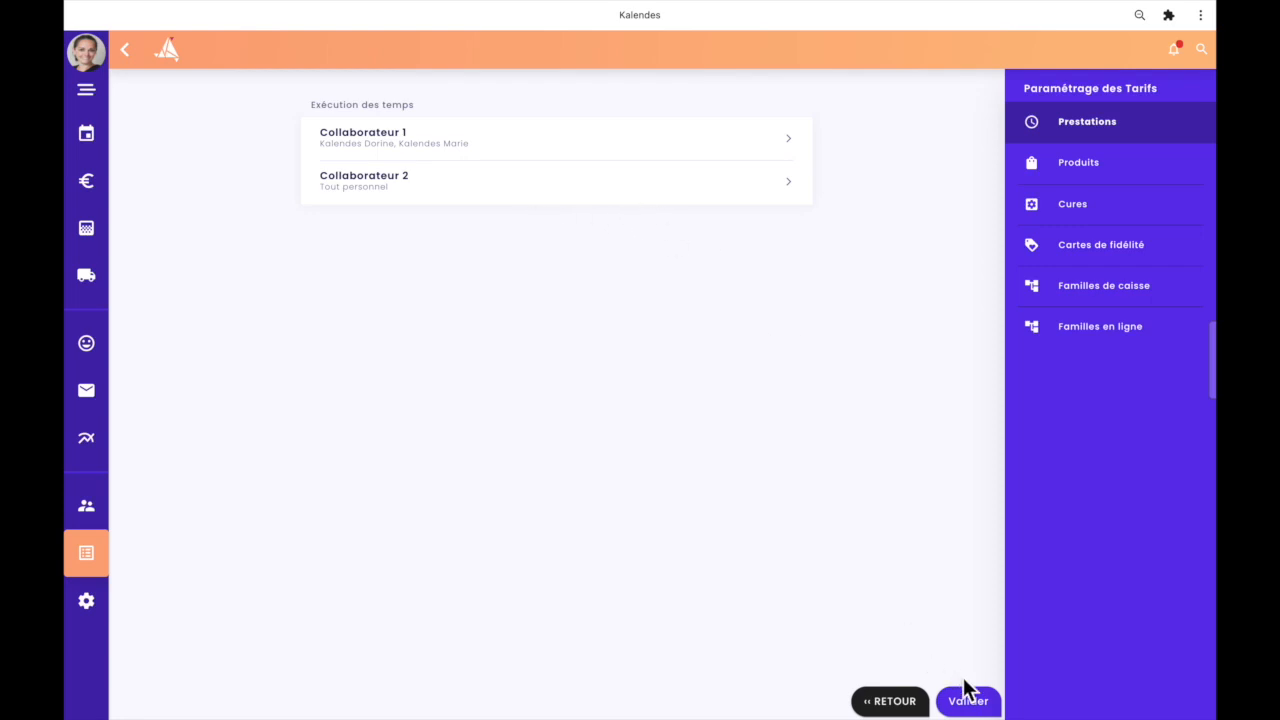
Step: Validate the execution settings of both times and return to the service form to review its type and durations
{"action": "left_click", "coordinate": [981, 705]}
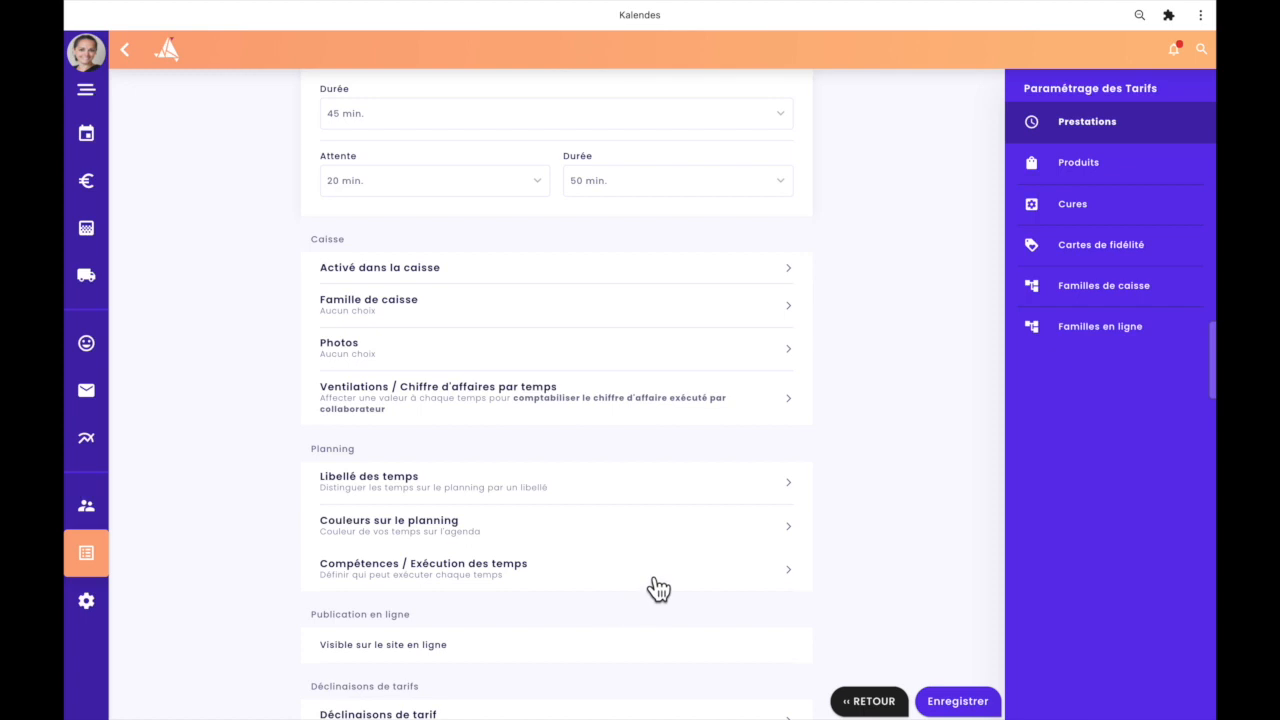
{"action": "scroll", "coordinate": [874, 392], "scroll_direction": "up", "scroll_amount": 2}
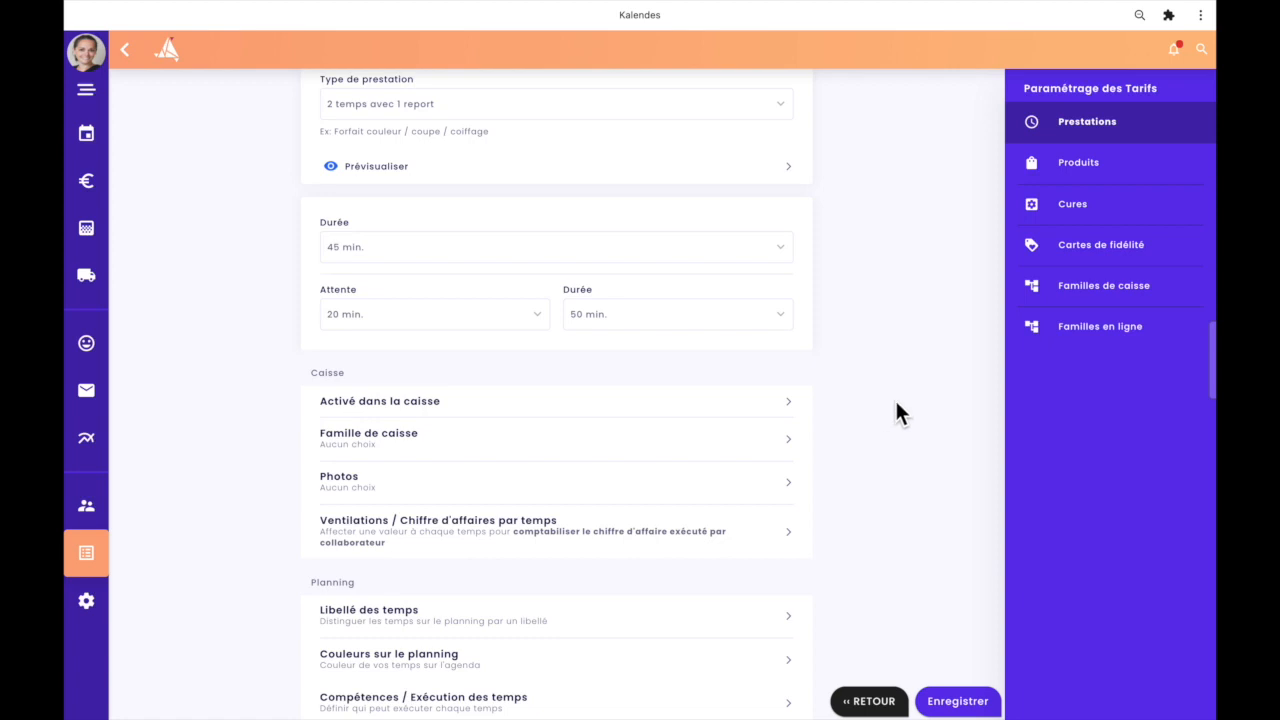
{"action": "scroll", "coordinate": [897, 410], "scroll_direction": "down", "scroll_amount": 2}
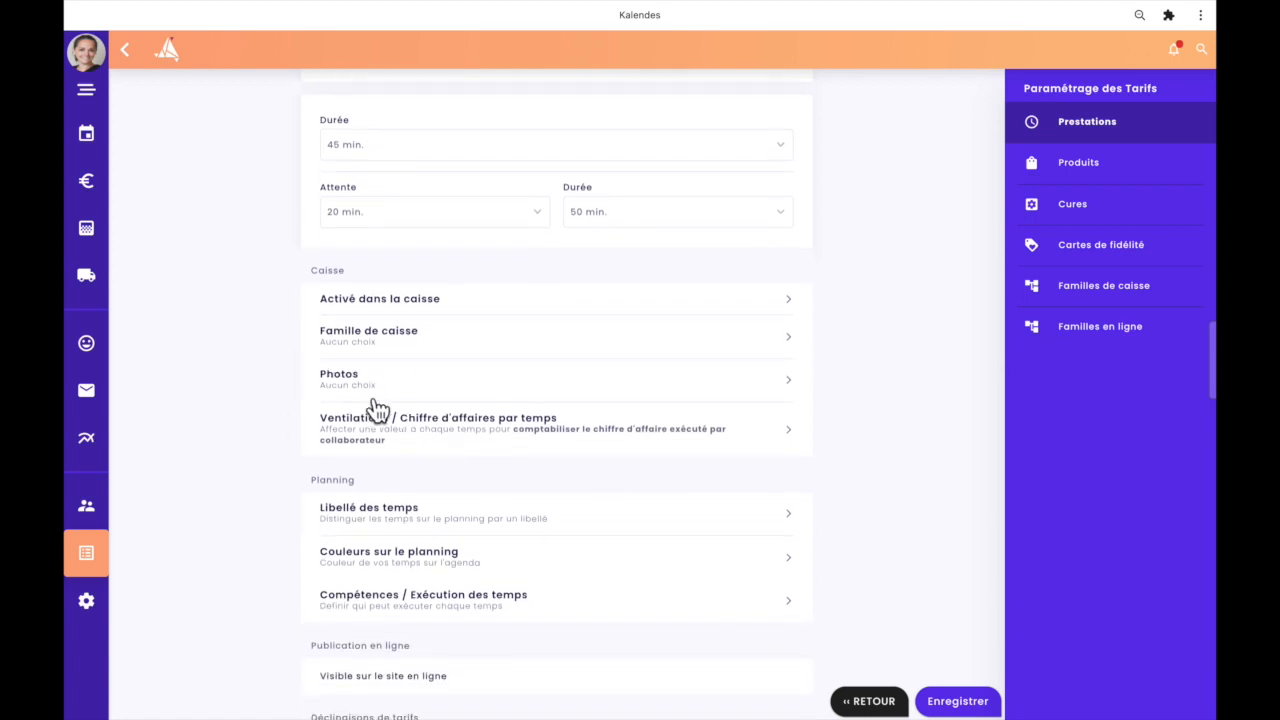
{"action": "scroll", "coordinate": [432, 455], "scroll_direction": "up", "scroll_amount": 4}
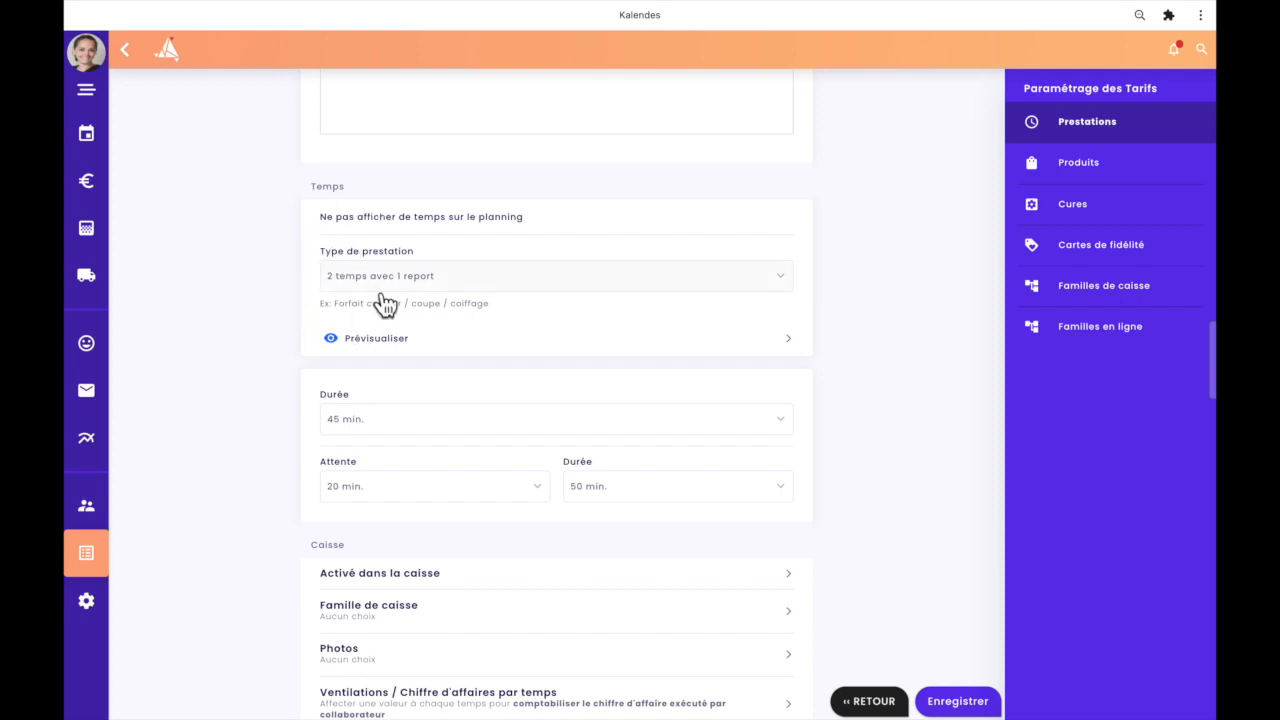
{"action": "scroll", "coordinate": [423, 300], "scroll_direction": "down", "scroll_amount": 4}
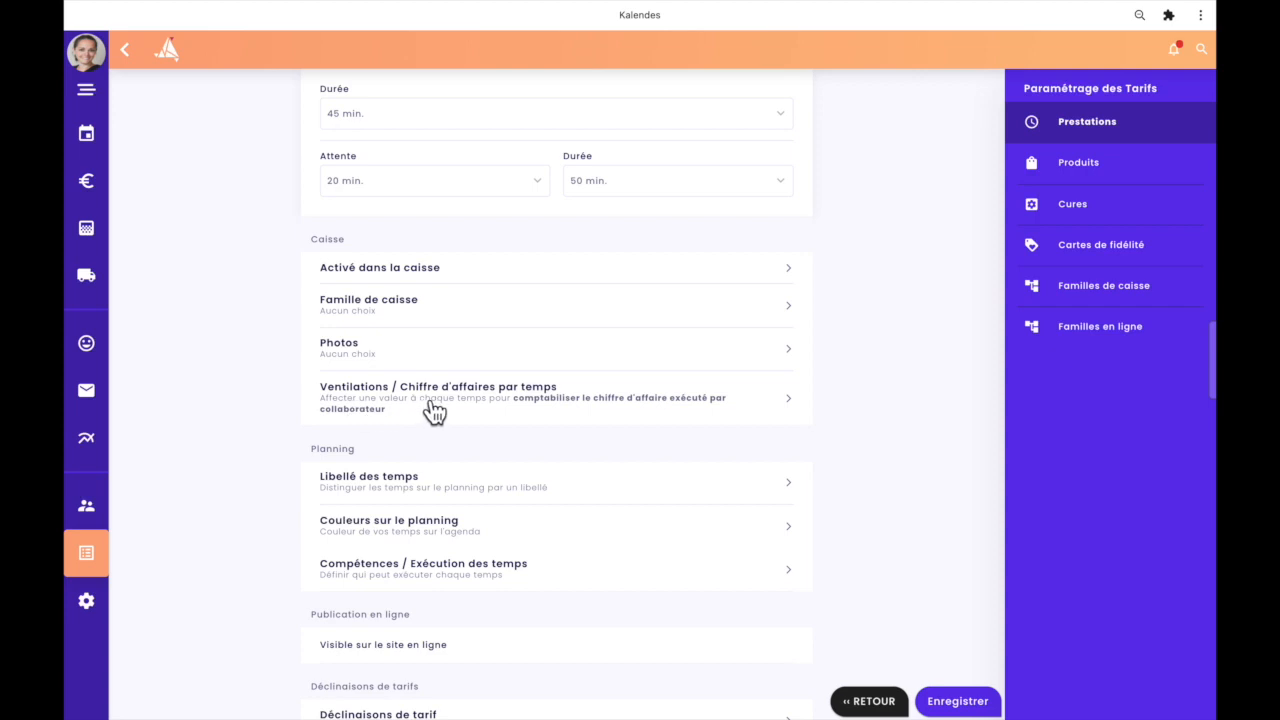
Step: Open the revenue allocation per time and examine how the automatic allocation splits the price between both collaborators
{"action": "left_click", "coordinate": [520, 410]}
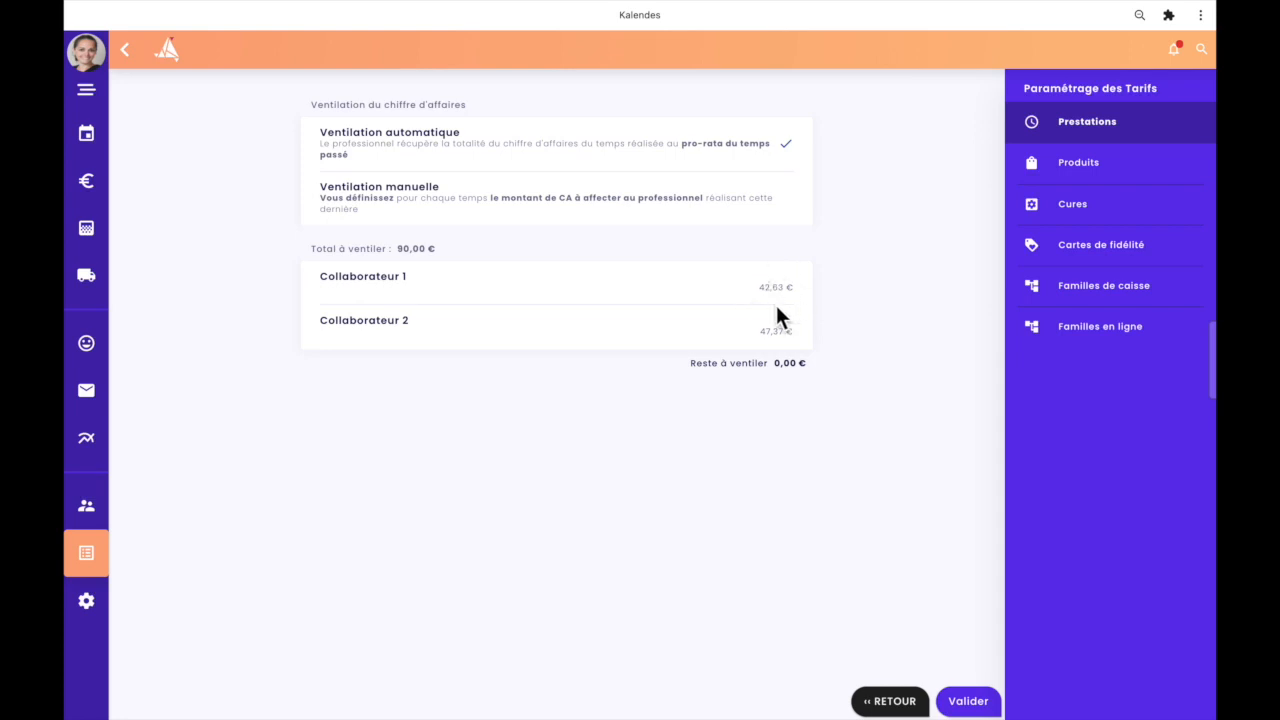
{"action": "left_click_drag", "start_coordinate": [763, 290], "coordinate": [808, 300]}
{"action": "left_click_drag", "start_coordinate": [762, 336], "coordinate": [832, 340]}
{"action": "left_click", "coordinate": [876, 309]}
Step: Switch the revenue allocation to "Ventilation manuelle" and set the amount for "Collaborateur 1" to 30,00
{"action": "left_click", "coordinate": [430, 202]}
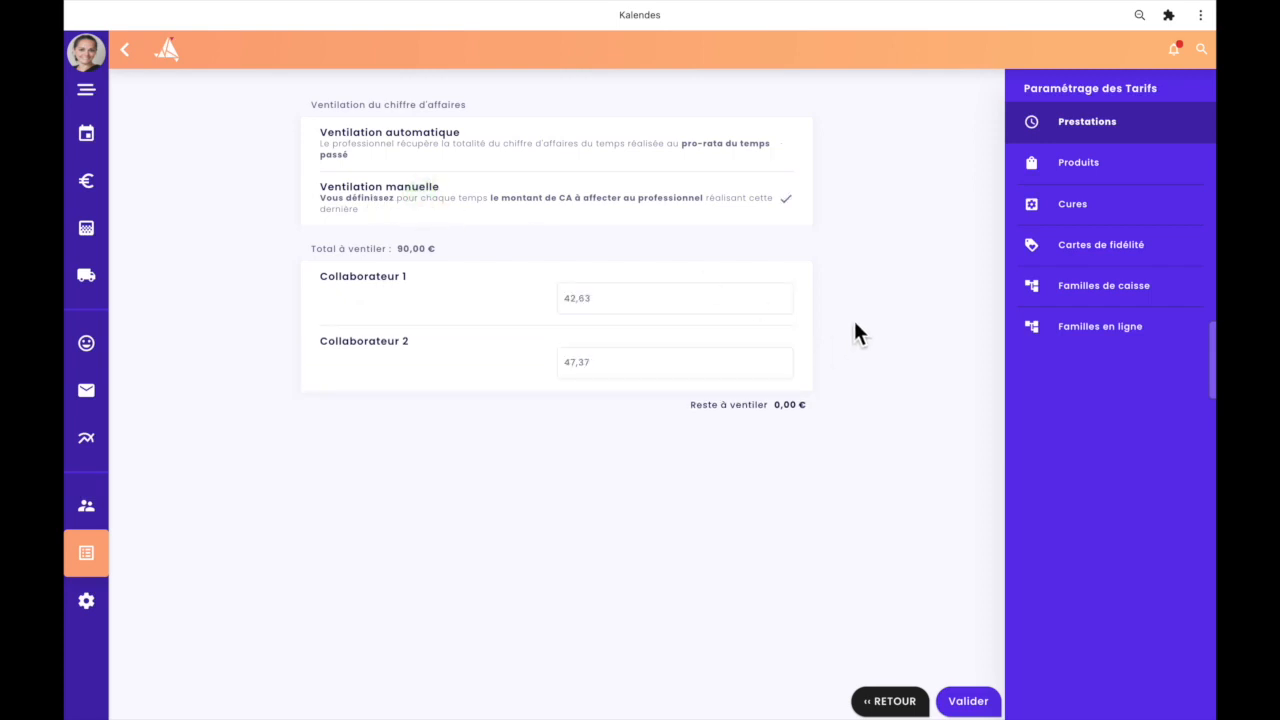
{"action": "left_click", "coordinate": [498, 297]}
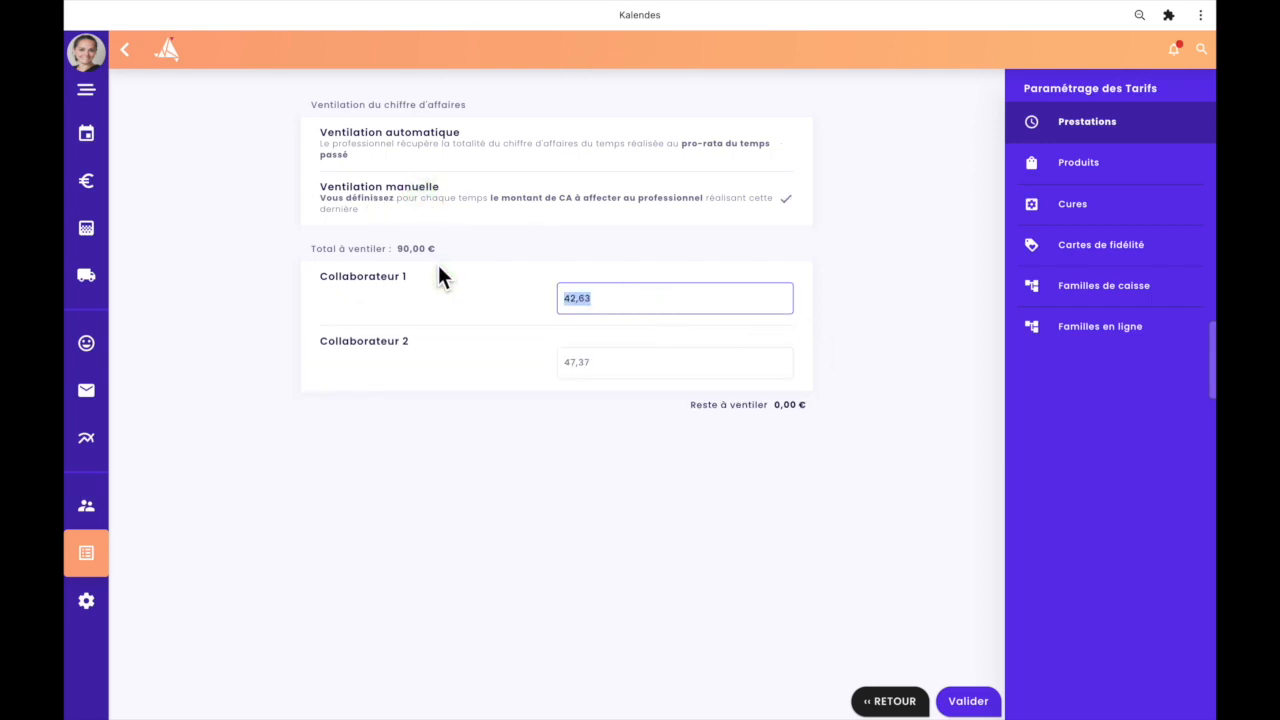
{"action": "type", "text": "0,30"}
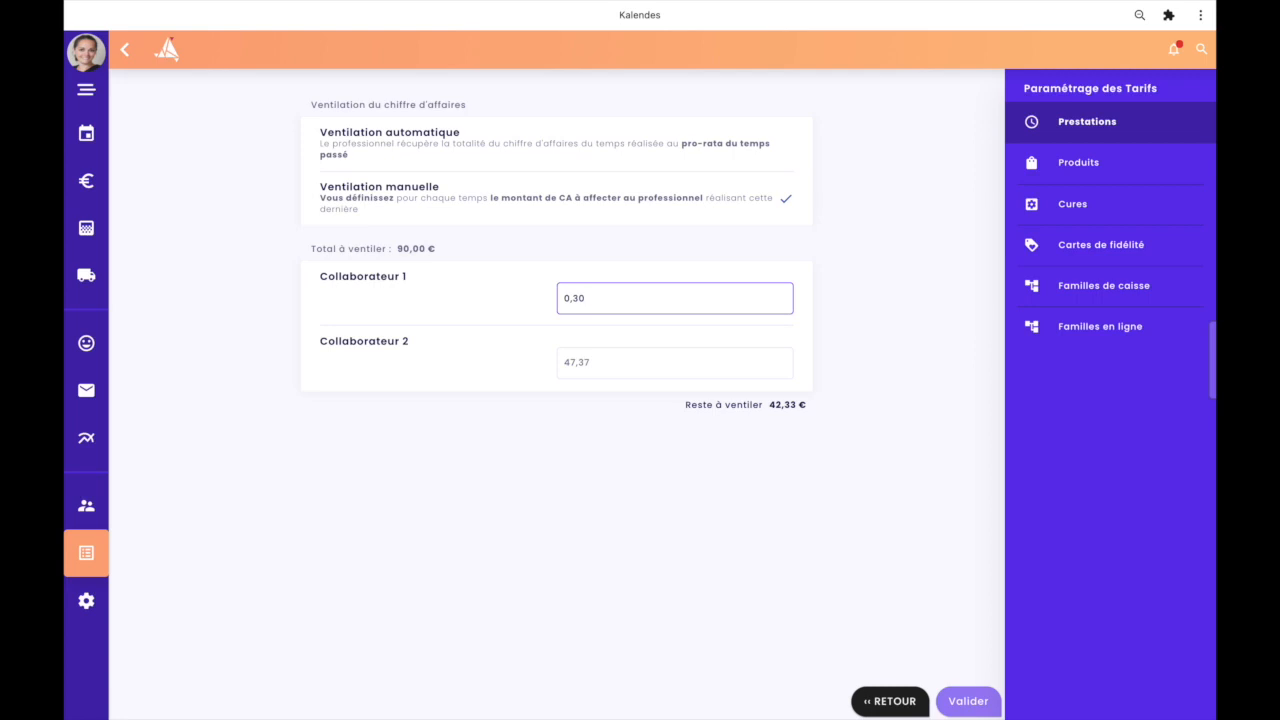
{"action": "type", "text": "0"}
{"action": "left_click", "coordinate": [936, 323]}
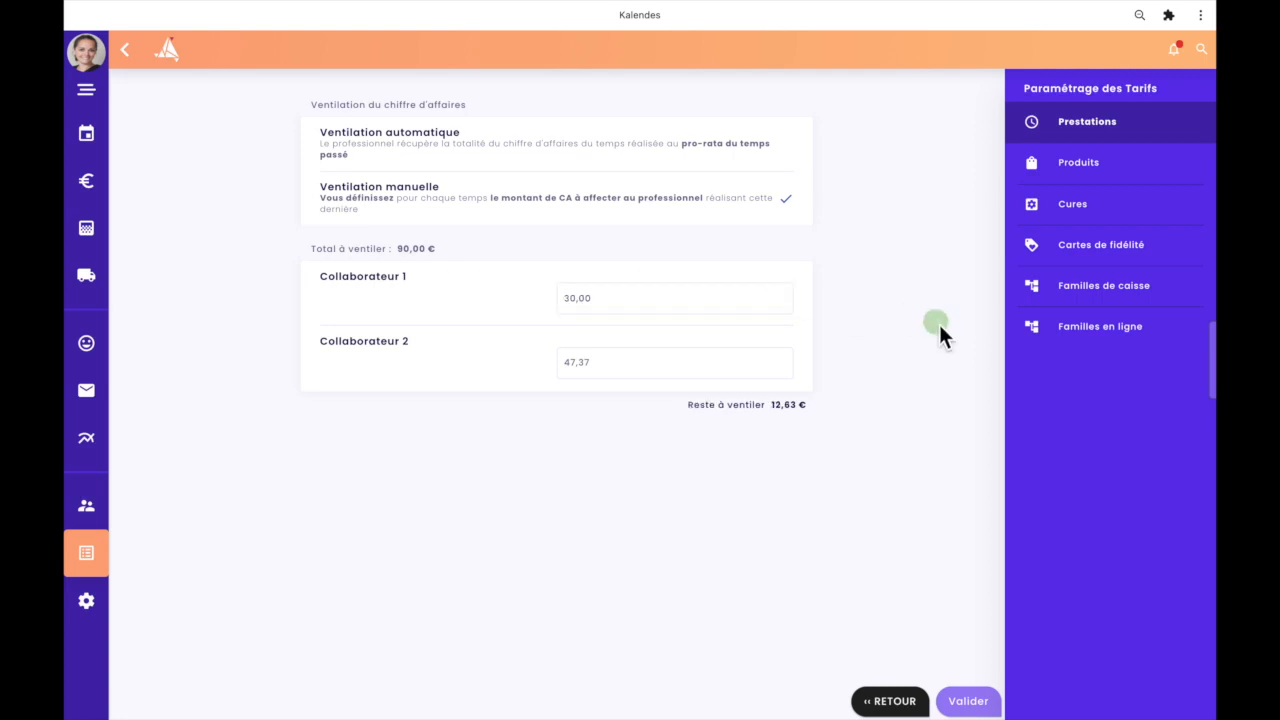
Step: Set the manual revenue amount for "Collaborateur 2" to 60,00 and check the amount left to allocate
{"action": "left_click", "coordinate": [675, 366]}
{"action": "type", "text": "0,60"}
{"action": "type", "text": "0"}
{"action": "type", "text": "0"}
{"action": "left_click", "coordinate": [912, 406]}
{"action": "left_click_drag", "start_coordinate": [690, 406], "coordinate": [869, 413]}
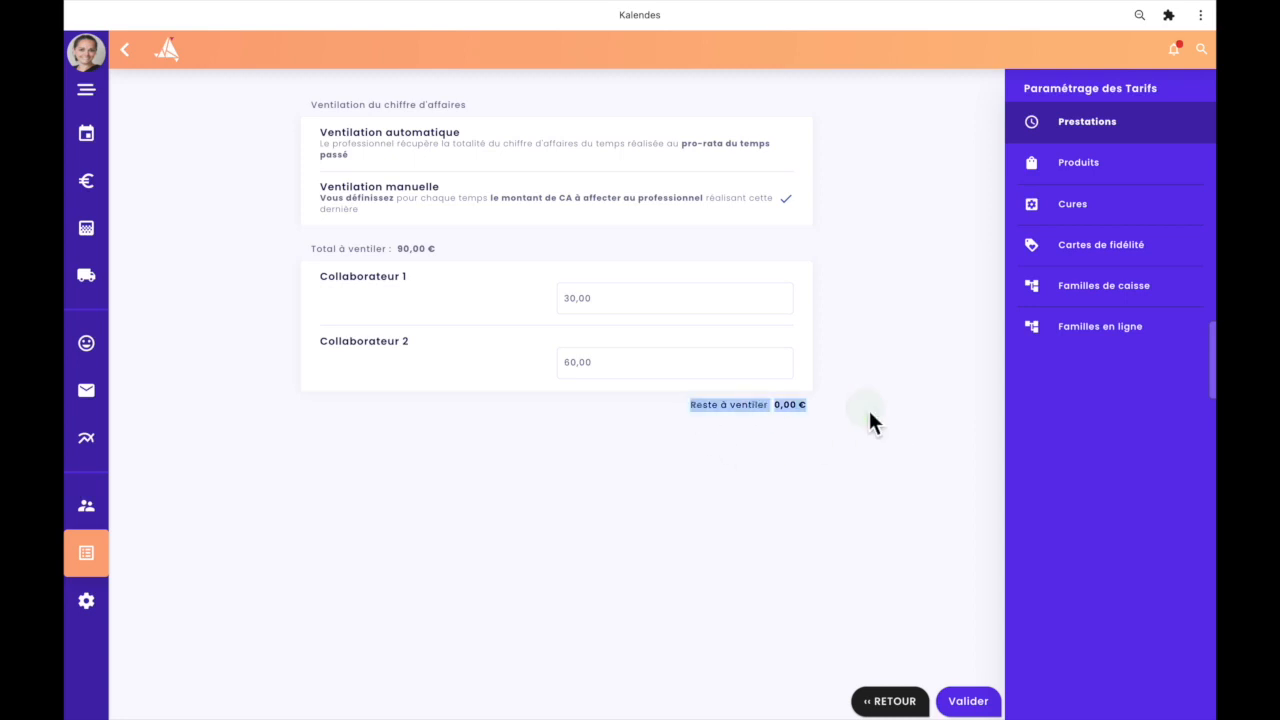
{"action": "left_click", "coordinate": [833, 358]}
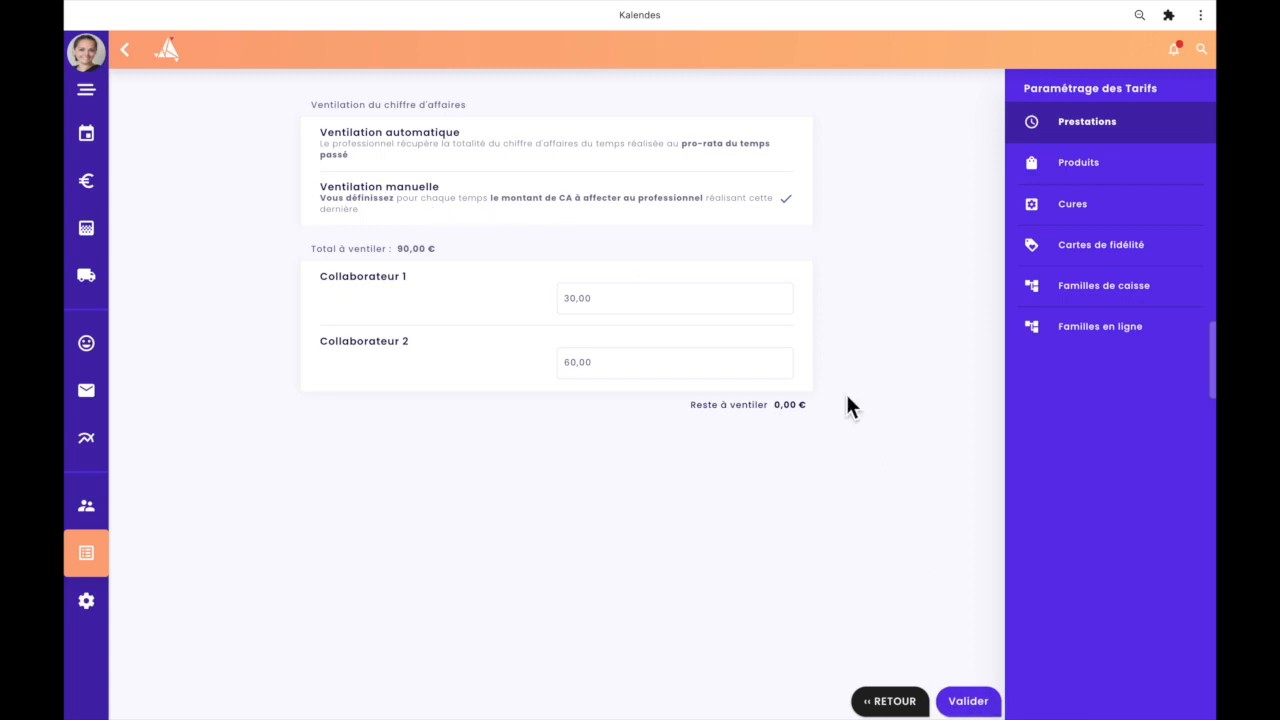
Step: Return the revenue allocation to "Ventilation automatique" and validate it
{"action": "left_click", "coordinate": [590, 152]}
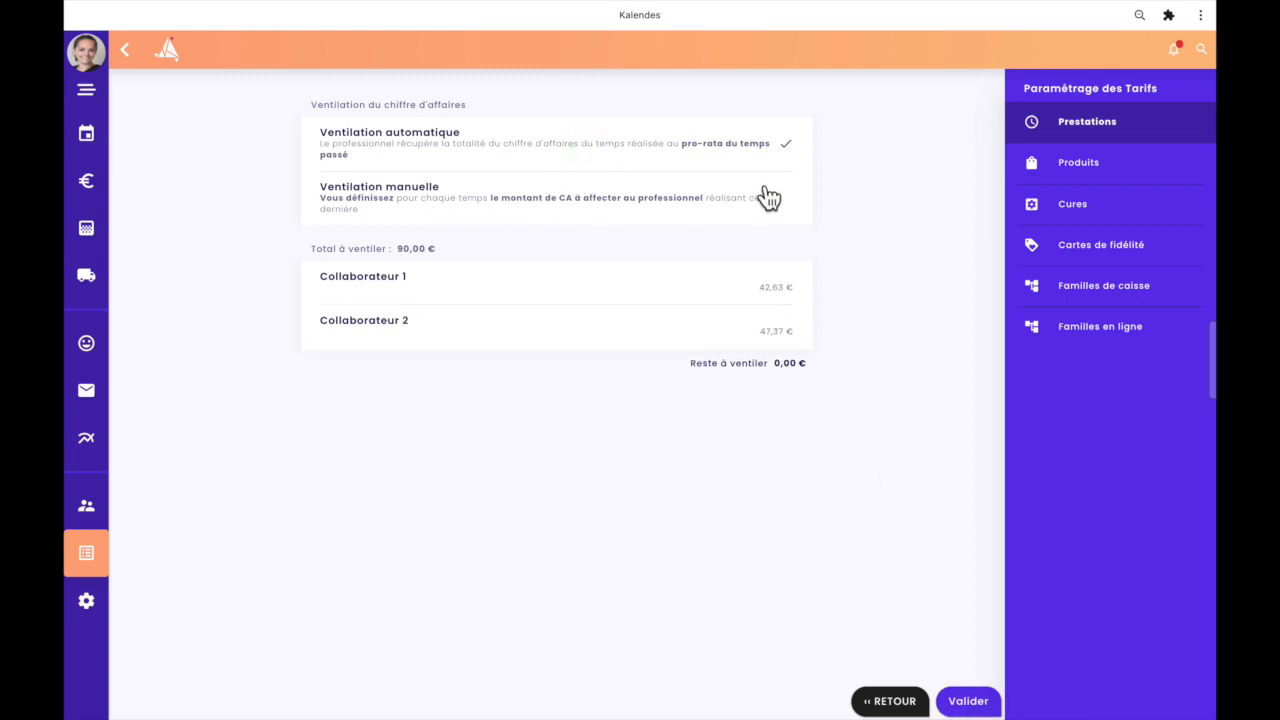
{"action": "left_click", "coordinate": [975, 701]}
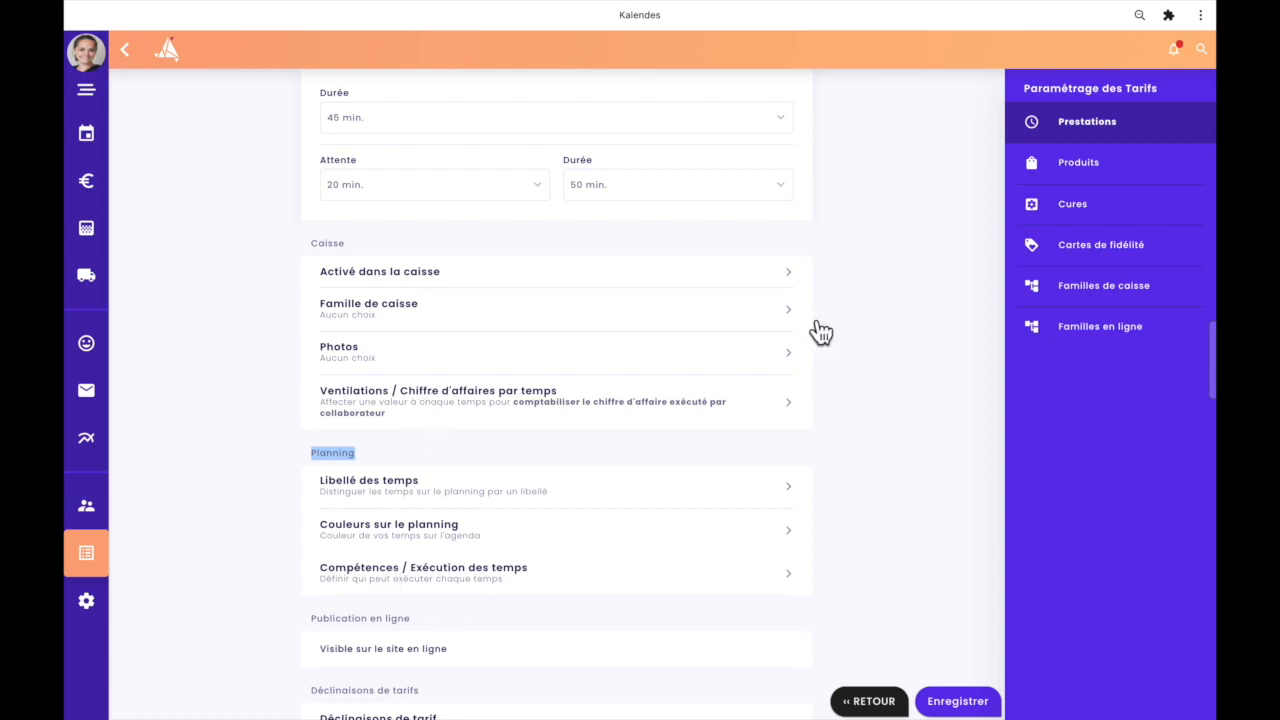
{"action": "left_click", "coordinate": [906, 300]}
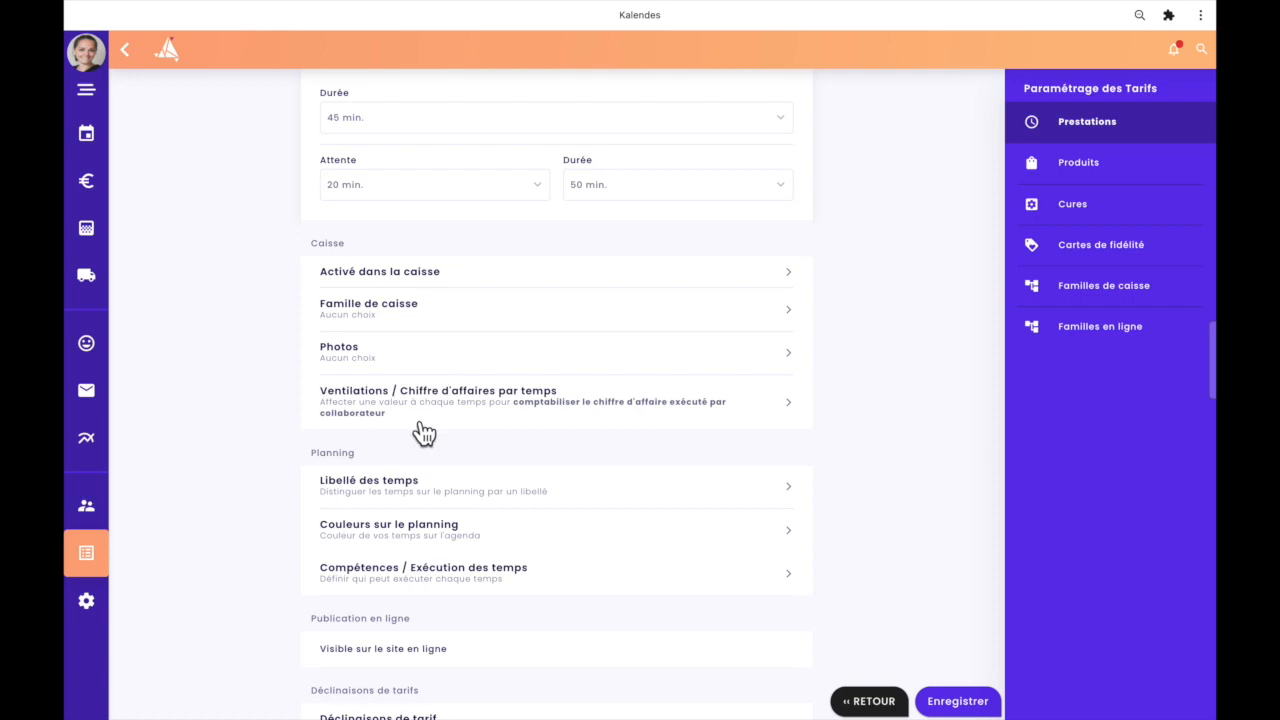
Step: Preview how the two times of the service are laid out on the schedule, and return to the service form
{"action": "scroll", "coordinate": [508, 386], "scroll_direction": "up", "scroll_amount": 4}
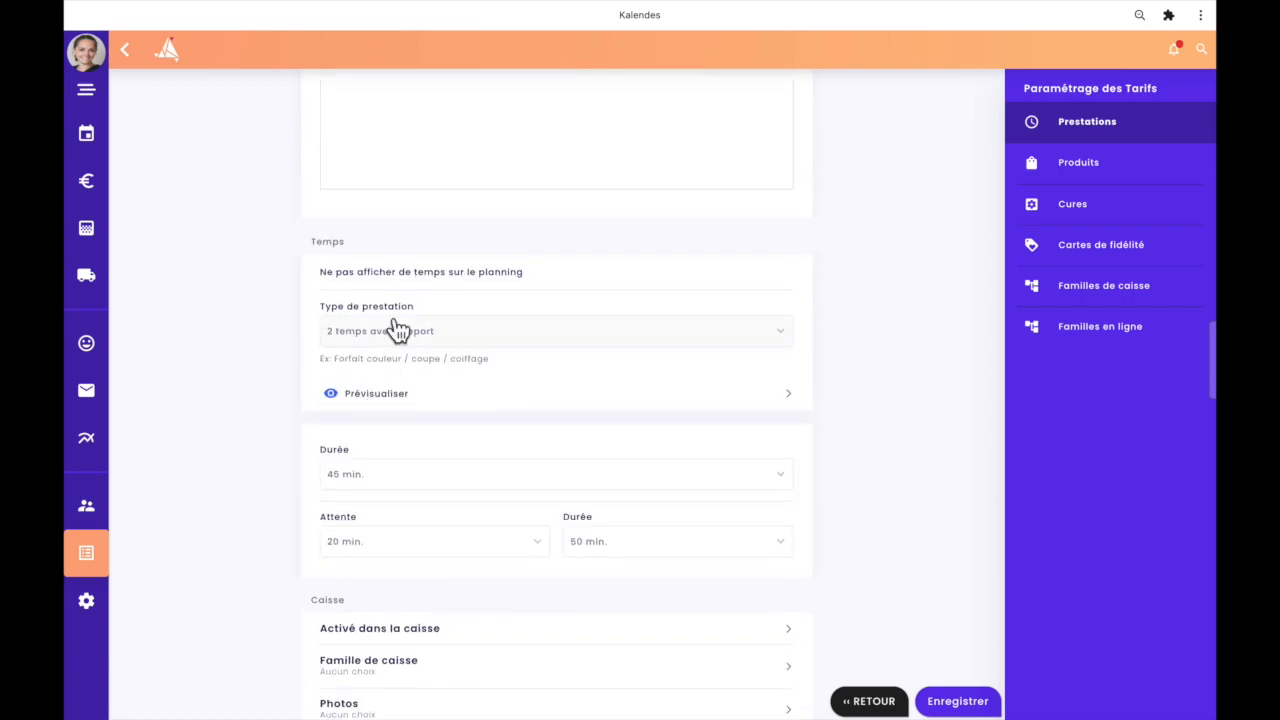
{"action": "scroll", "coordinate": [374, 362], "scroll_direction": "down", "scroll_amount": 3}
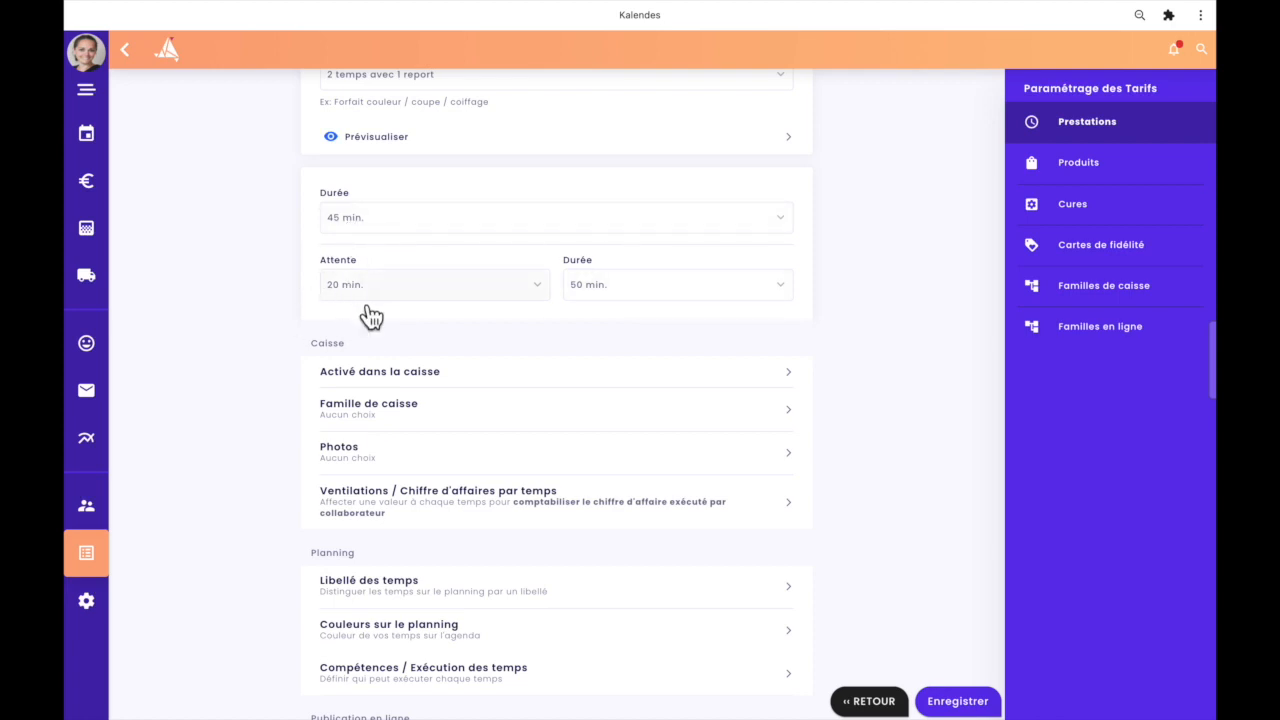
{"action": "scroll", "coordinate": [335, 285], "scroll_direction": "up", "scroll_amount": 3}
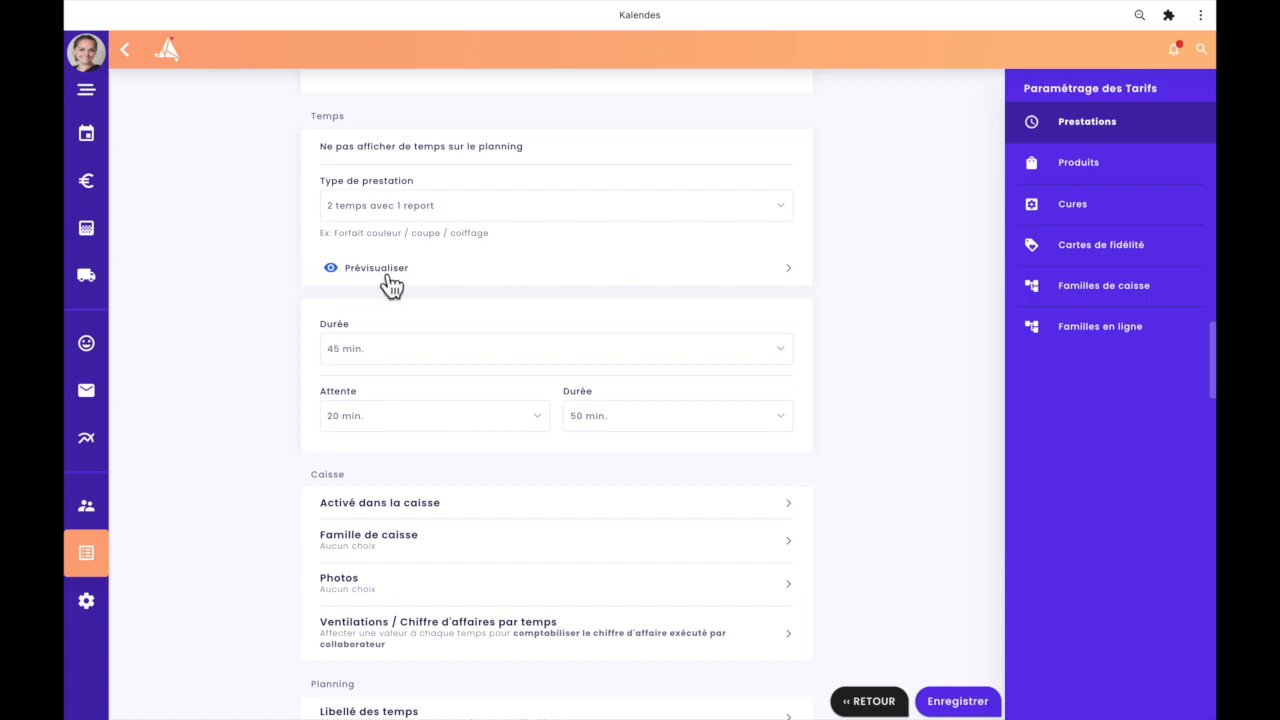
{"action": "left_click", "coordinate": [425, 280]}
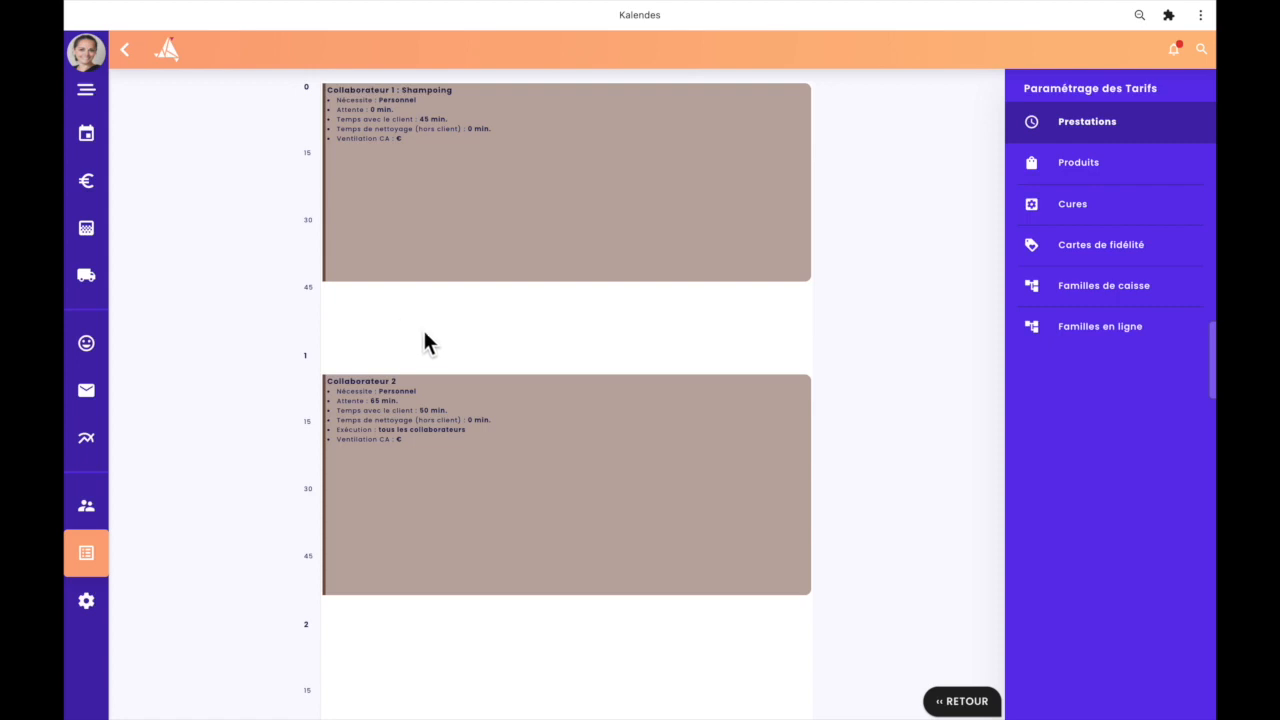
{"action": "left_click", "coordinate": [973, 702]}
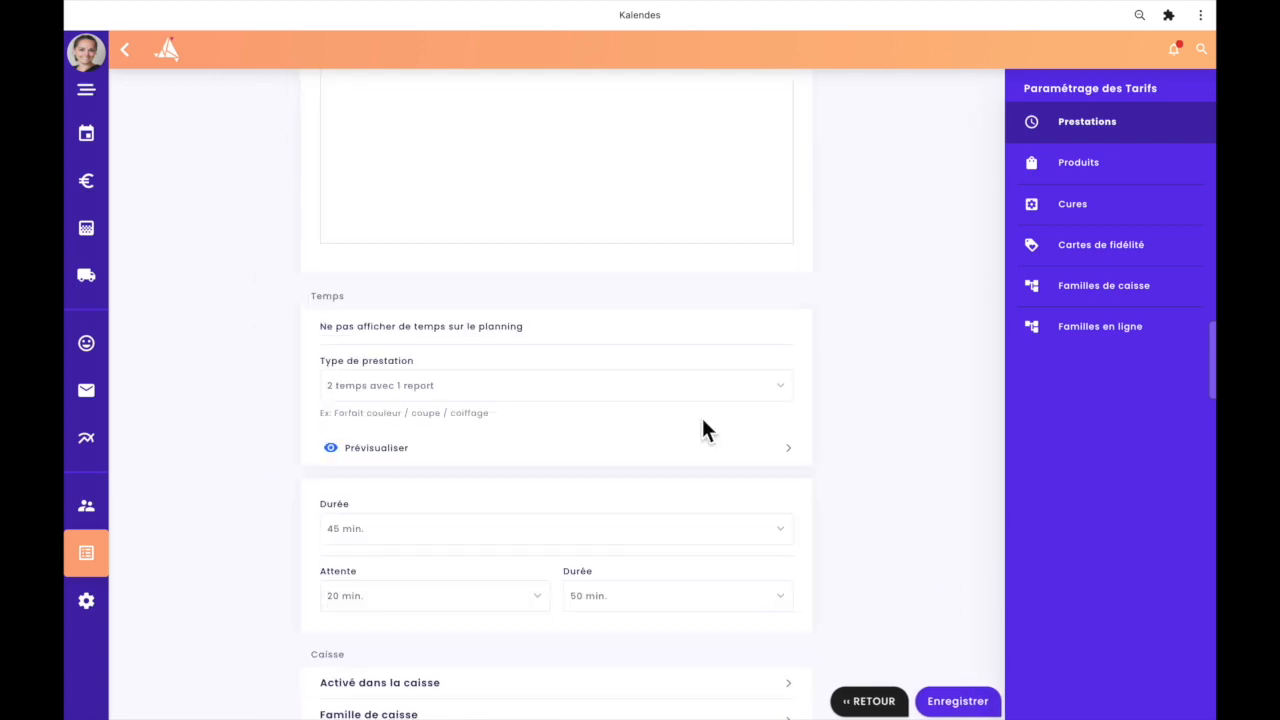
Step: Change the service type to "3 temps avec 2 reports" and set the first duration to 60 min
{"action": "left_click", "coordinate": [440, 400]}
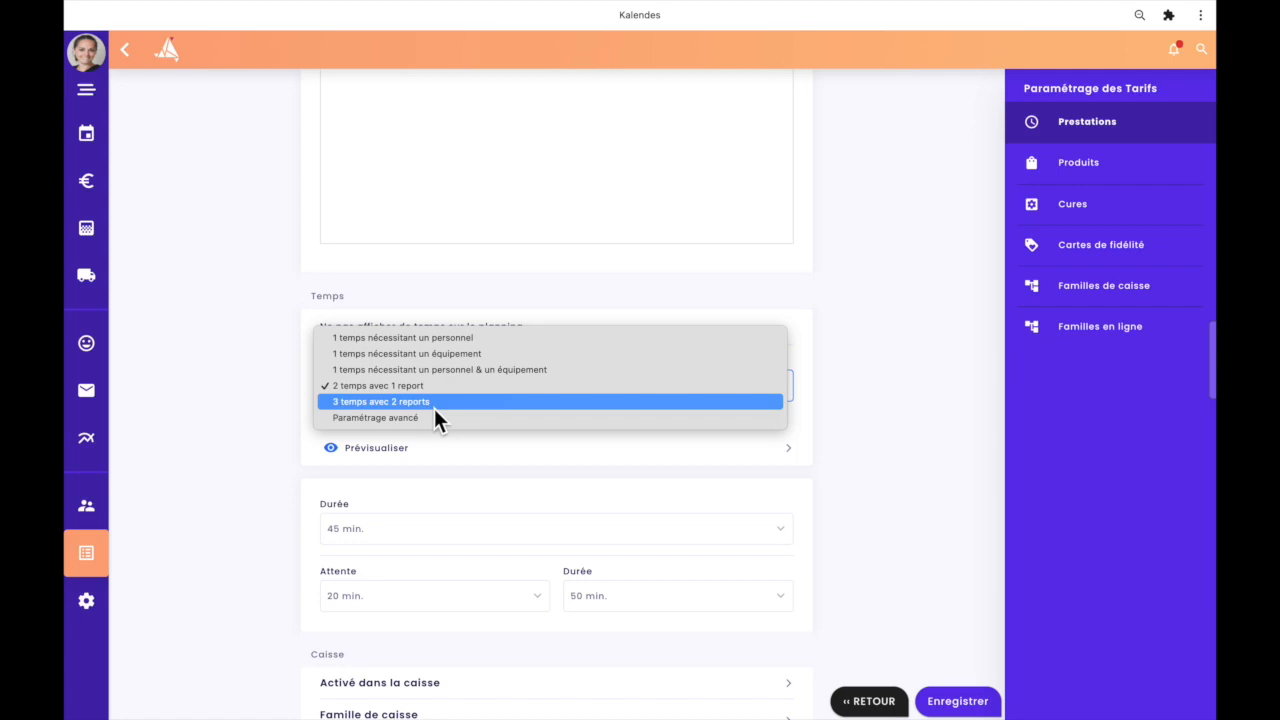
{"action": "left_click", "coordinate": [434, 408]}
{"action": "scroll", "coordinate": [812, 380], "scroll_direction": "down", "scroll_amount": 3}
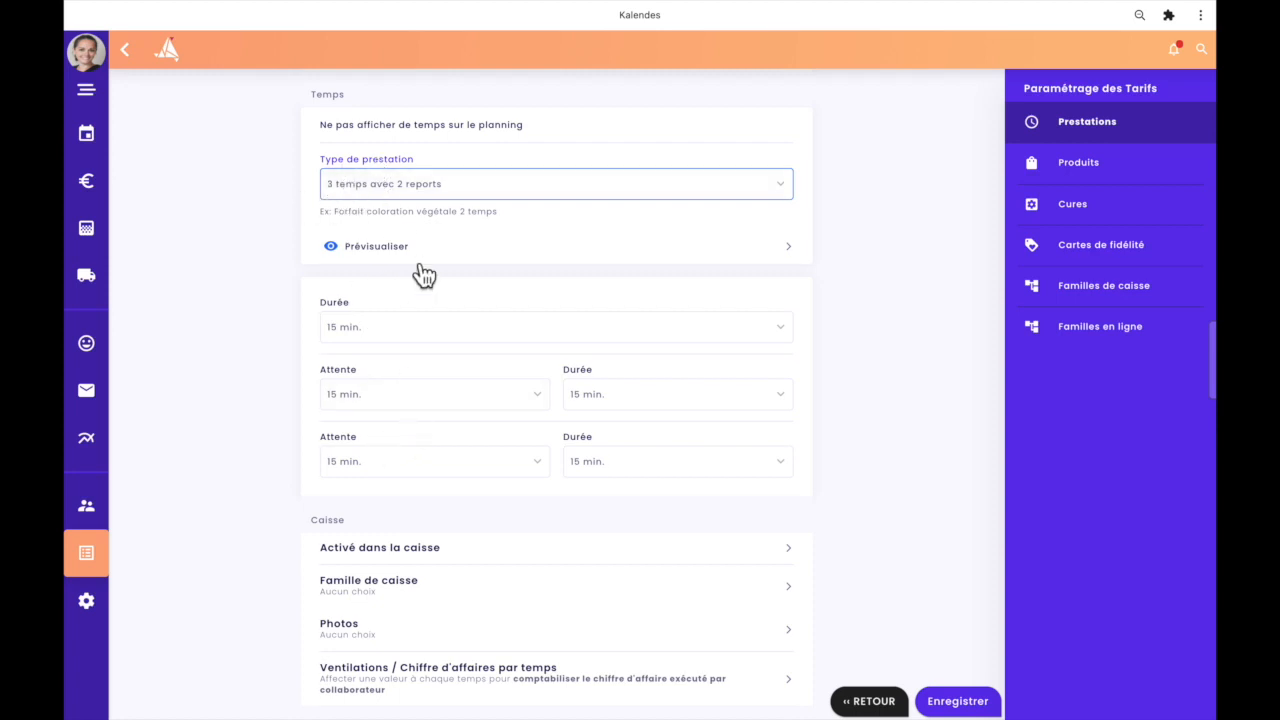
{"action": "left_click", "coordinate": [382, 330]}
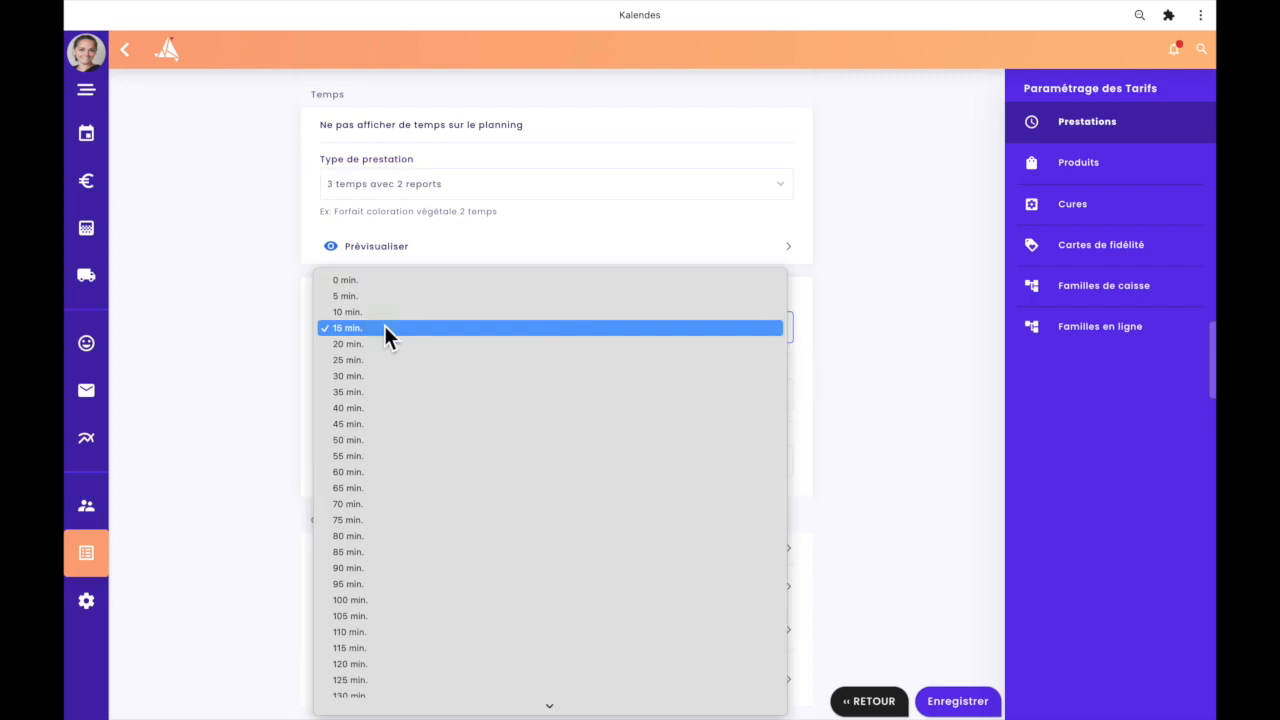
{"action": "left_click", "coordinate": [404, 473]}
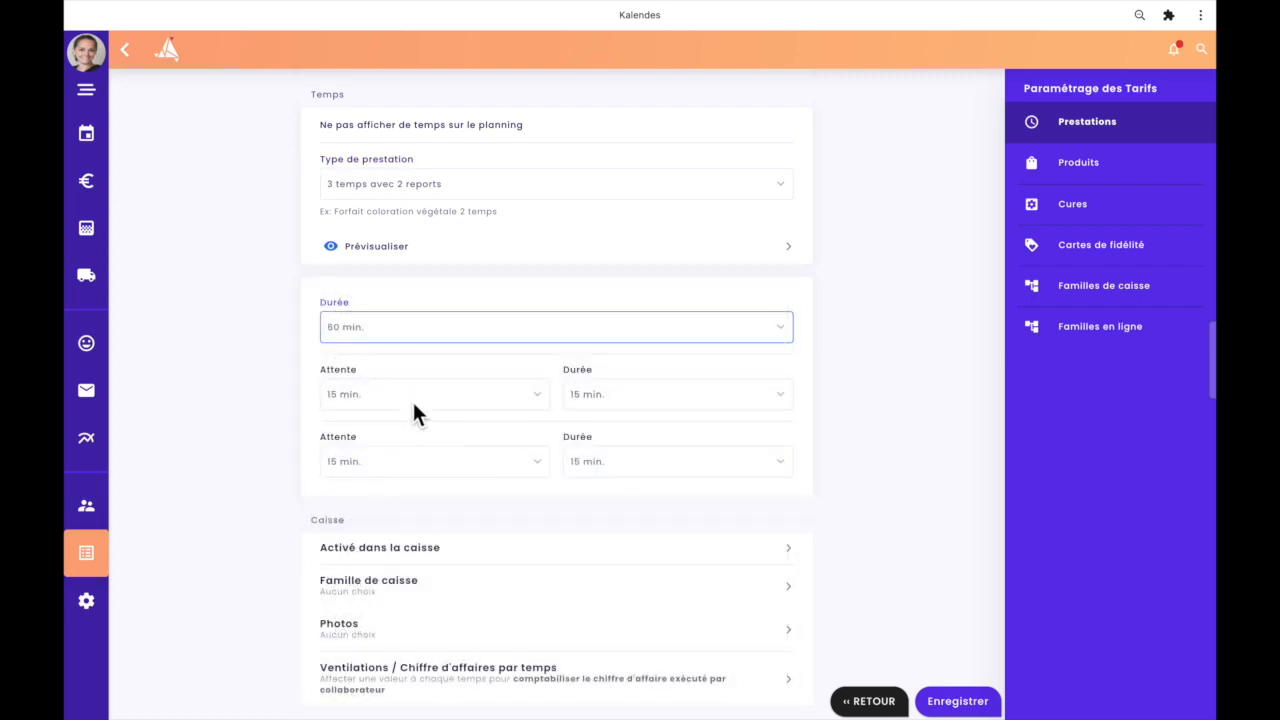
Step: Set the first waiting time to 30 min. and the second time's duration to 60 min
{"action": "left_click", "coordinate": [378, 394]}
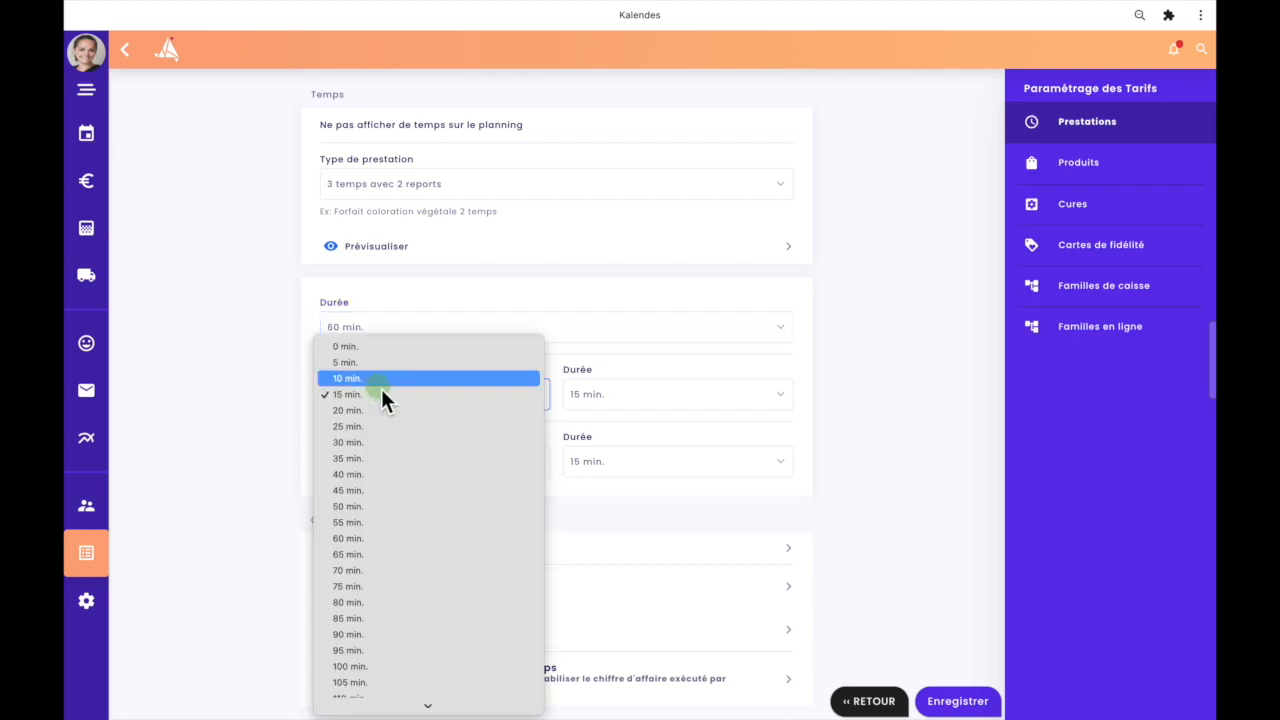
{"action": "left_click", "coordinate": [387, 446]}
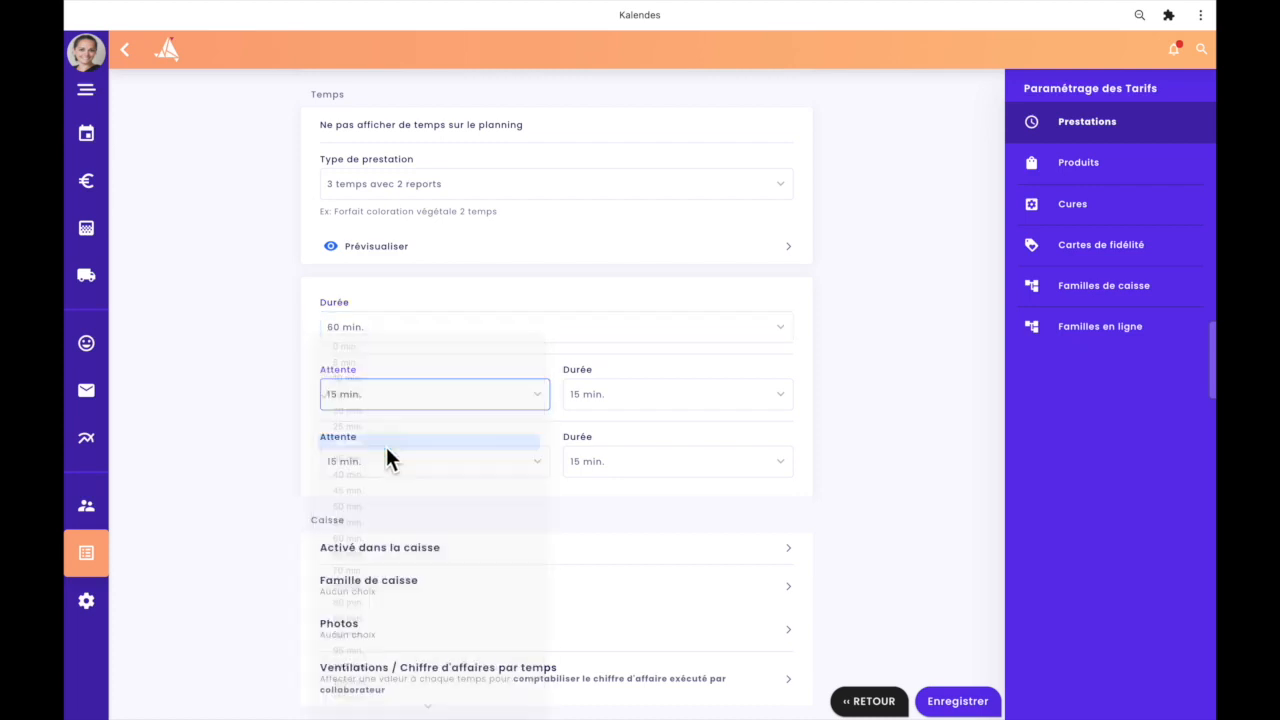
{"action": "left_click", "coordinate": [657, 398]}
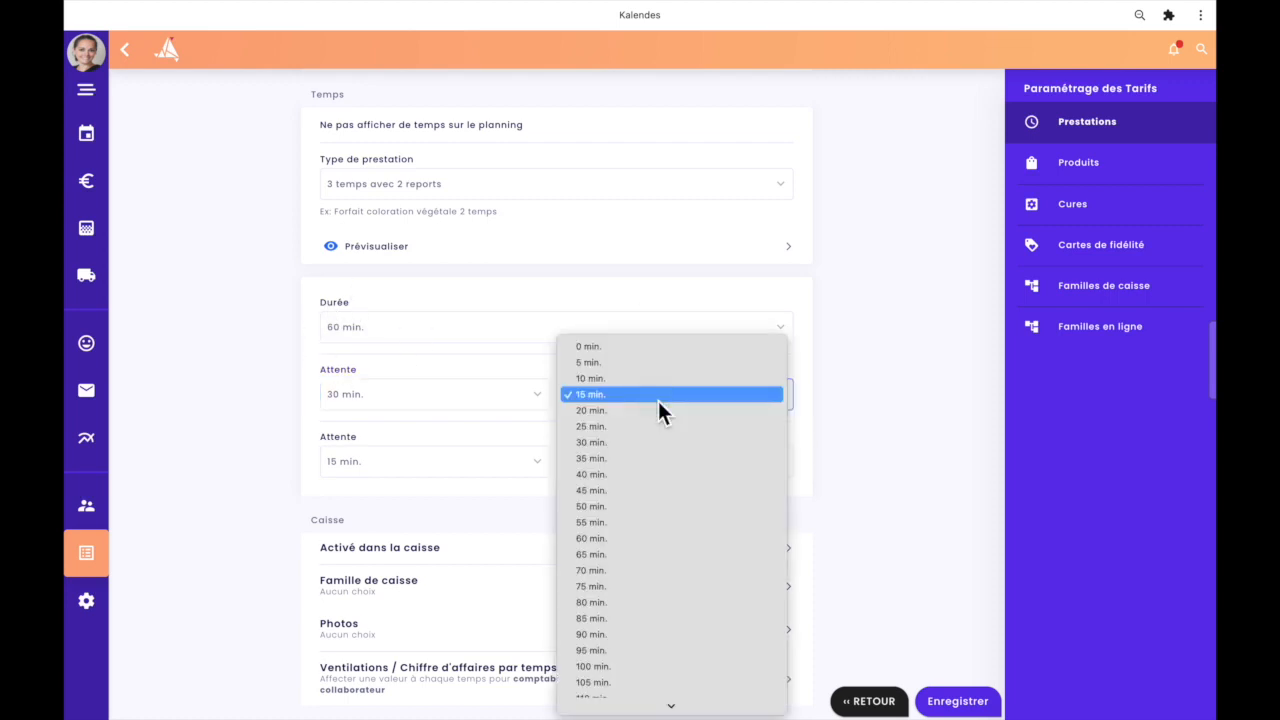
{"action": "left_click", "coordinate": [650, 538]}
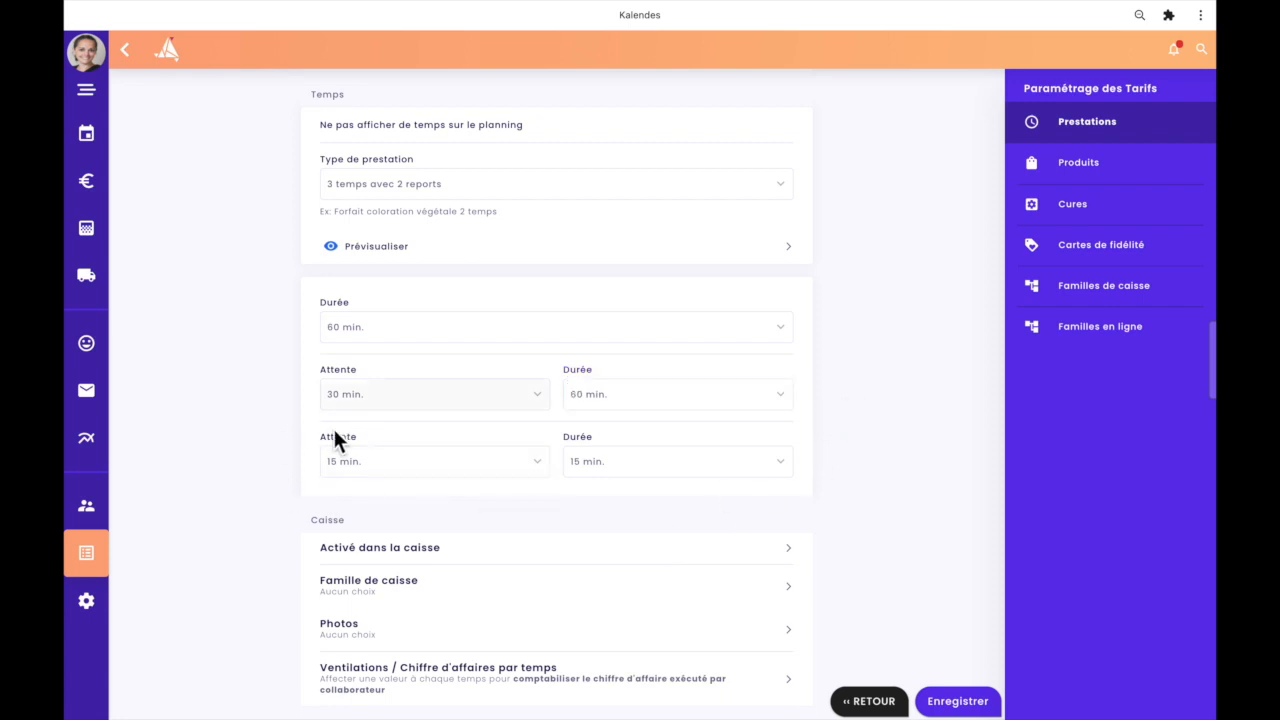
Step: Set the second waiting time to 30 min. and the third time's duration to 35 min
{"action": "left_click", "coordinate": [356, 467]}
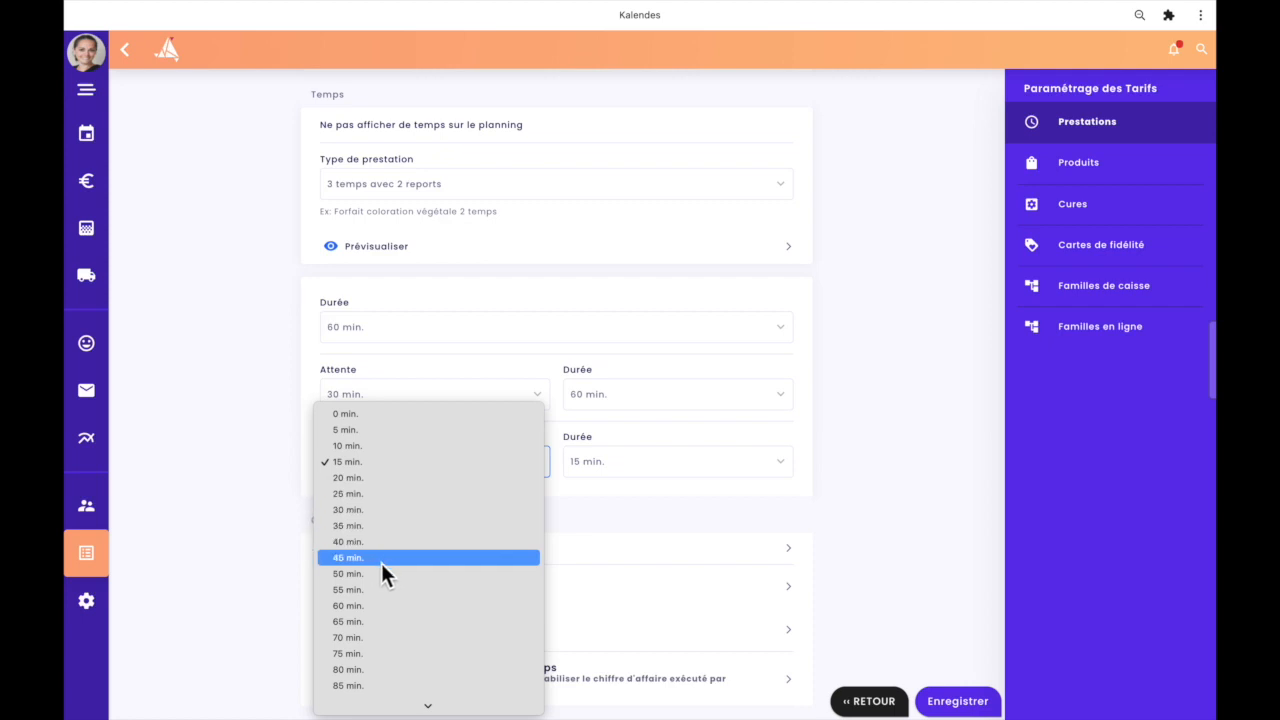
{"action": "left_click", "coordinate": [378, 510]}
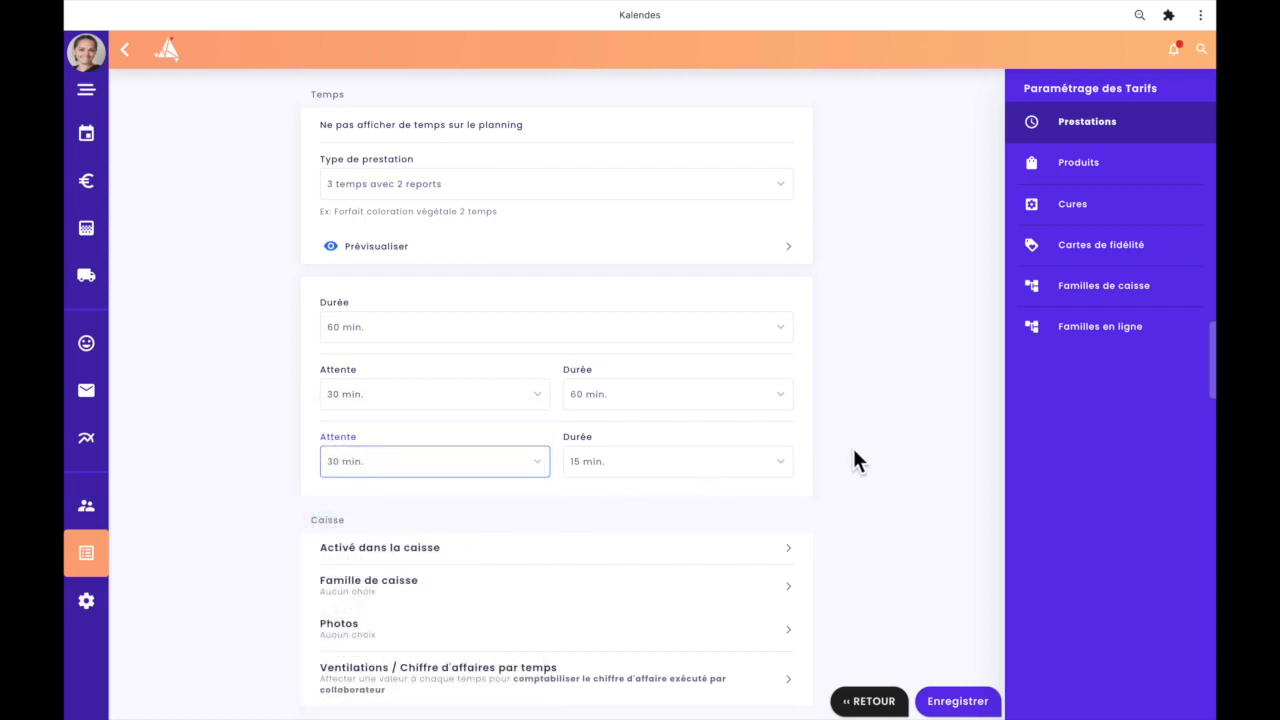
{"action": "left_click", "coordinate": [660, 461]}
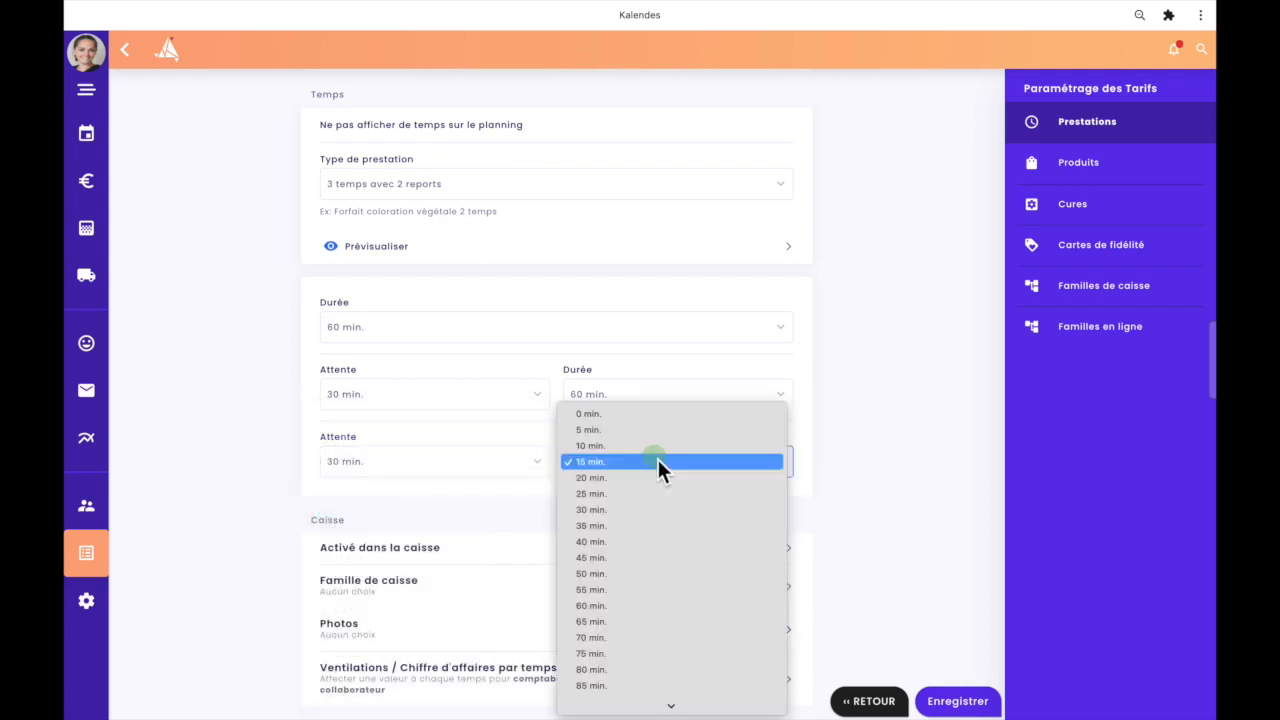
{"action": "left_click", "coordinate": [634, 524]}
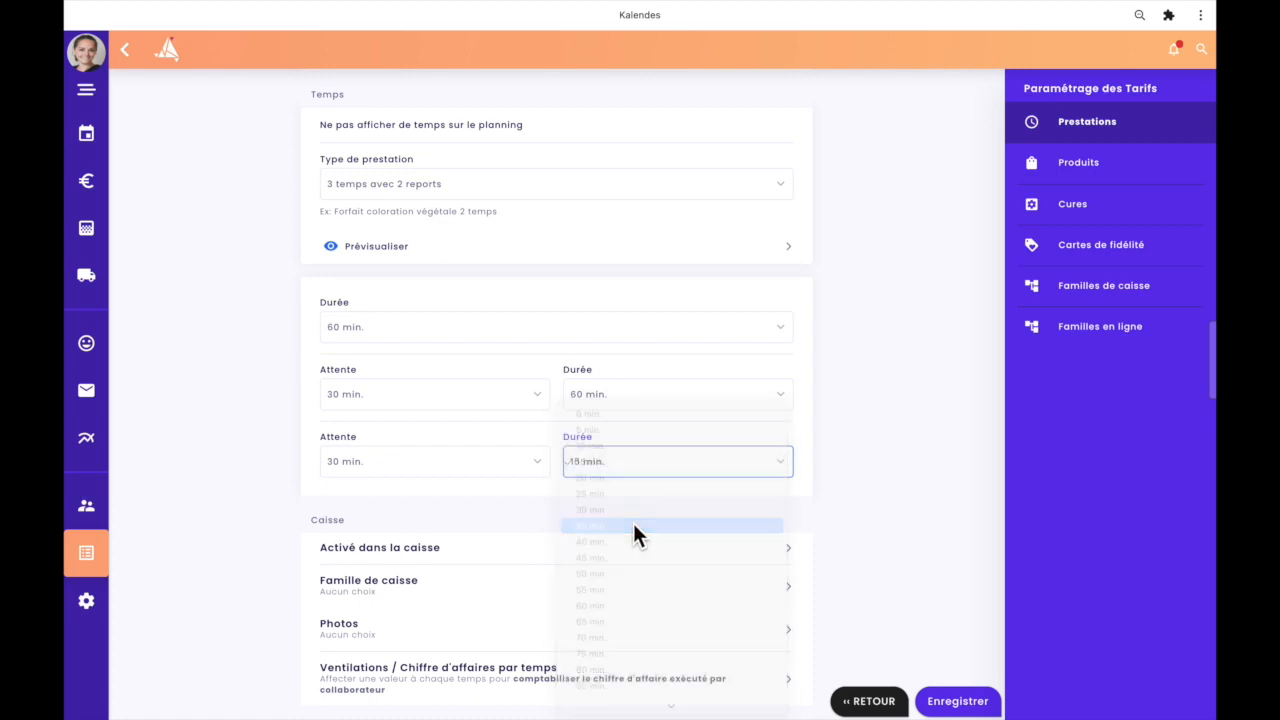
Step: Check which staff can perform each of the three times and the times' schedule colours, and return to the service form
{"action": "scroll", "coordinate": [882, 457], "scroll_direction": "down", "scroll_amount": 3}
{"action": "scroll", "coordinate": [882, 457], "scroll_direction": "up", "scroll_amount": 4}
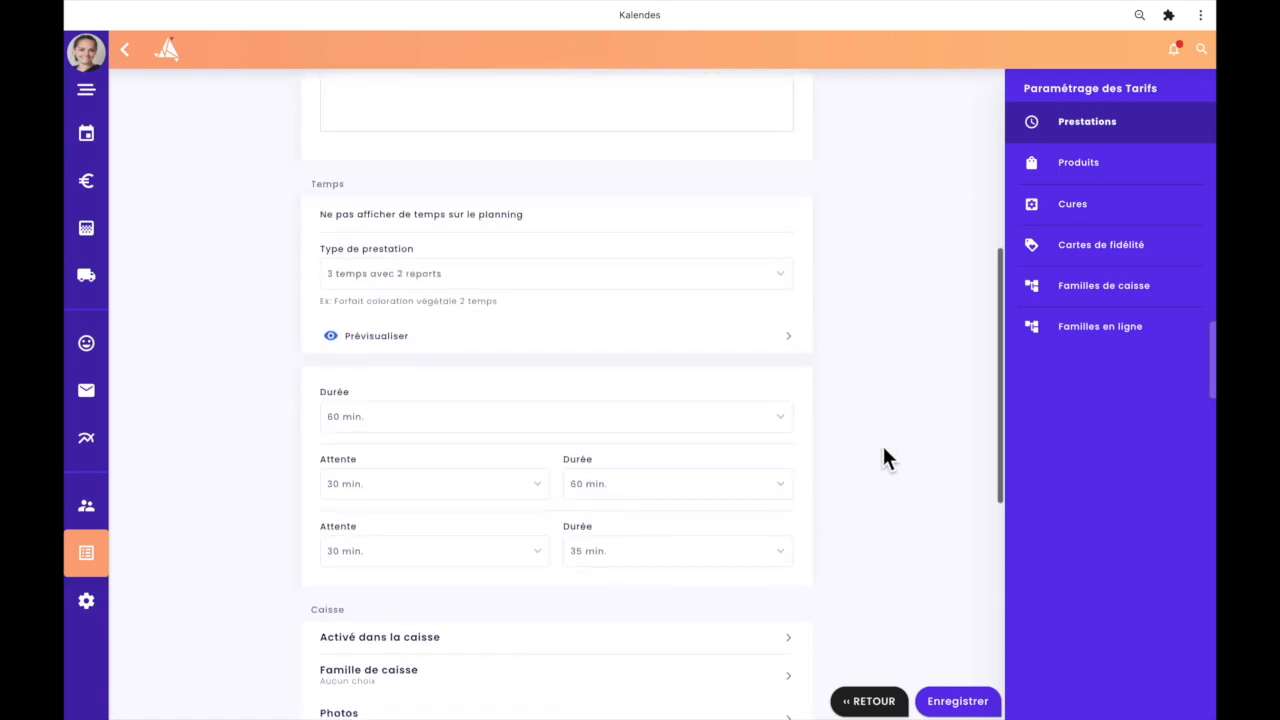
{"action": "scroll", "coordinate": [727, 457], "scroll_direction": "down", "scroll_amount": 5}
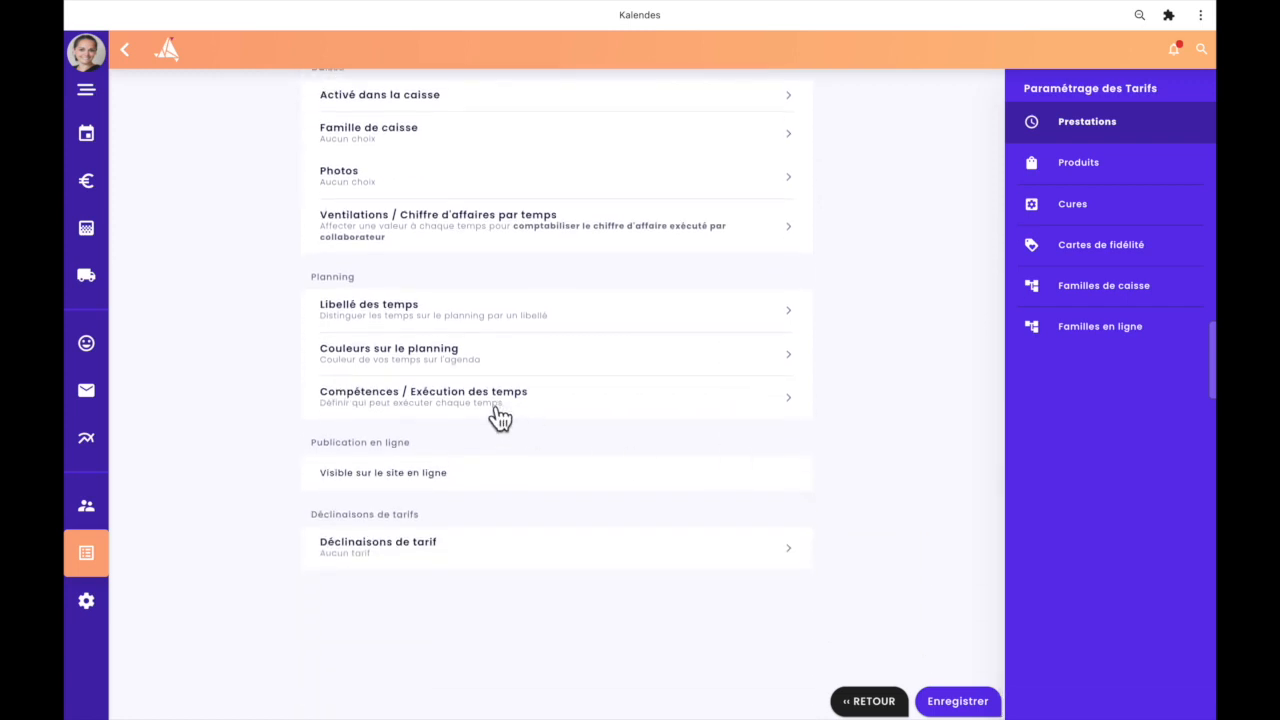
{"action": "left_click", "coordinate": [455, 408]}
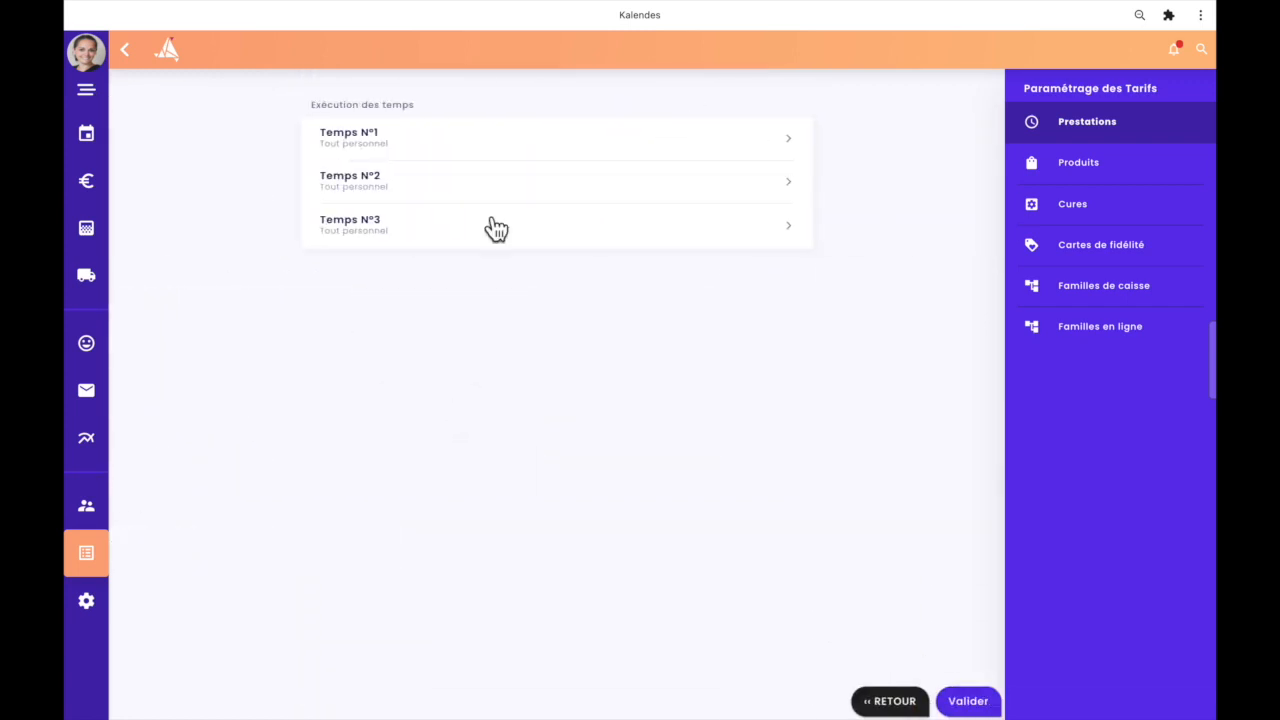
{"action": "left_click", "coordinate": [893, 703]}
{"action": "left_click", "coordinate": [667, 355]}
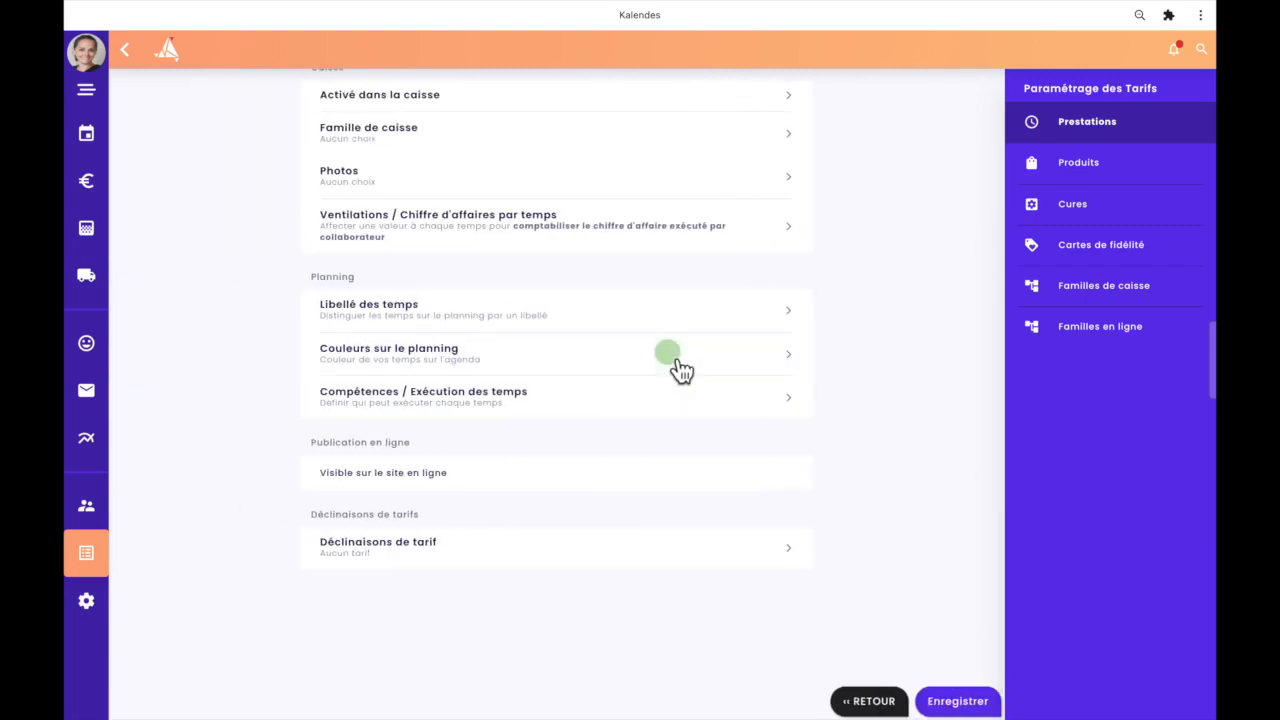
{"action": "left_click", "coordinate": [888, 701]}
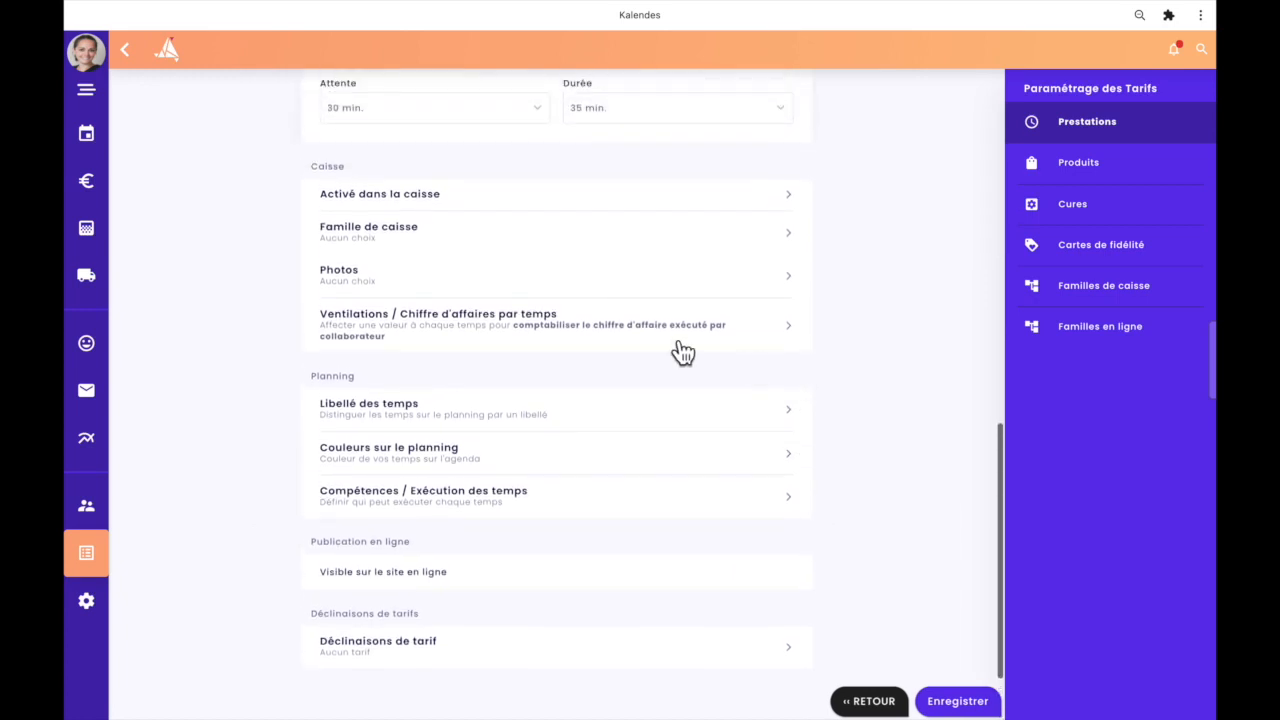
Step: Review how the service's revenue is allocated across the three times, and return to the service form
{"action": "left_click", "coordinate": [681, 349]}
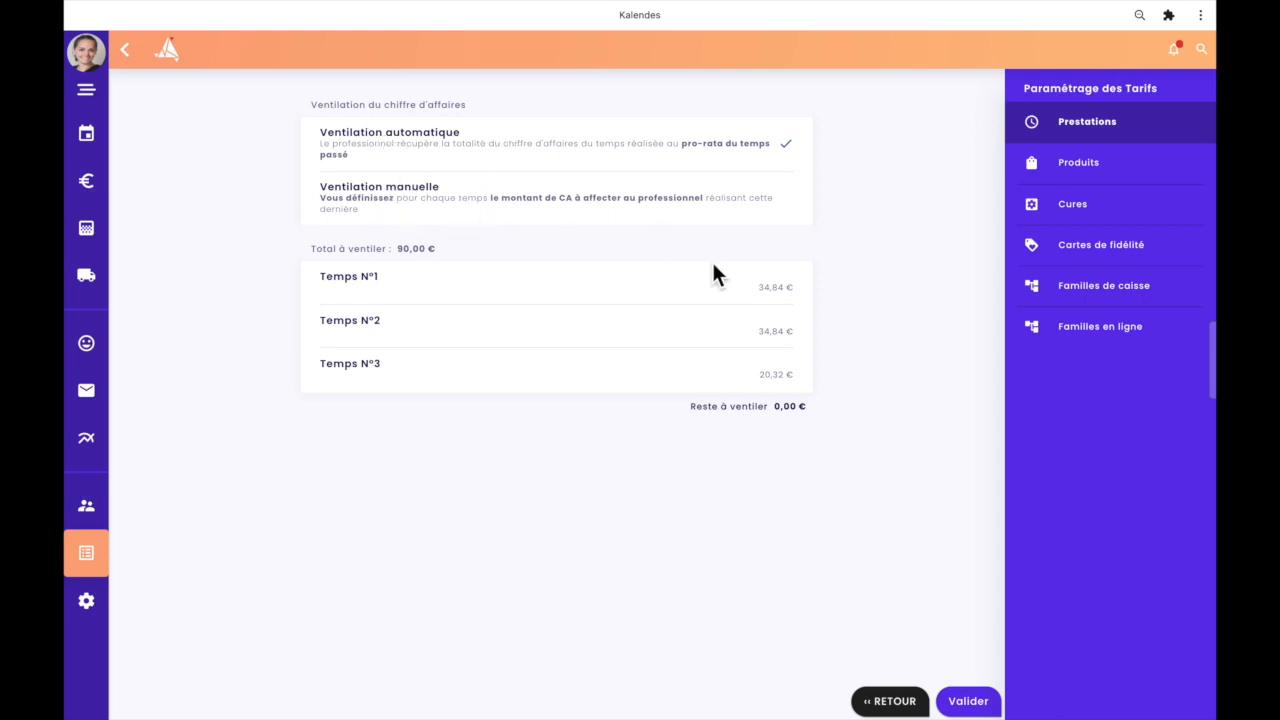
{"action": "left_click", "coordinate": [772, 288]}
{"action": "left_click", "coordinate": [802, 331]}
{"action": "left_click", "coordinate": [810, 377]}
{"action": "left_click", "coordinate": [889, 701]}
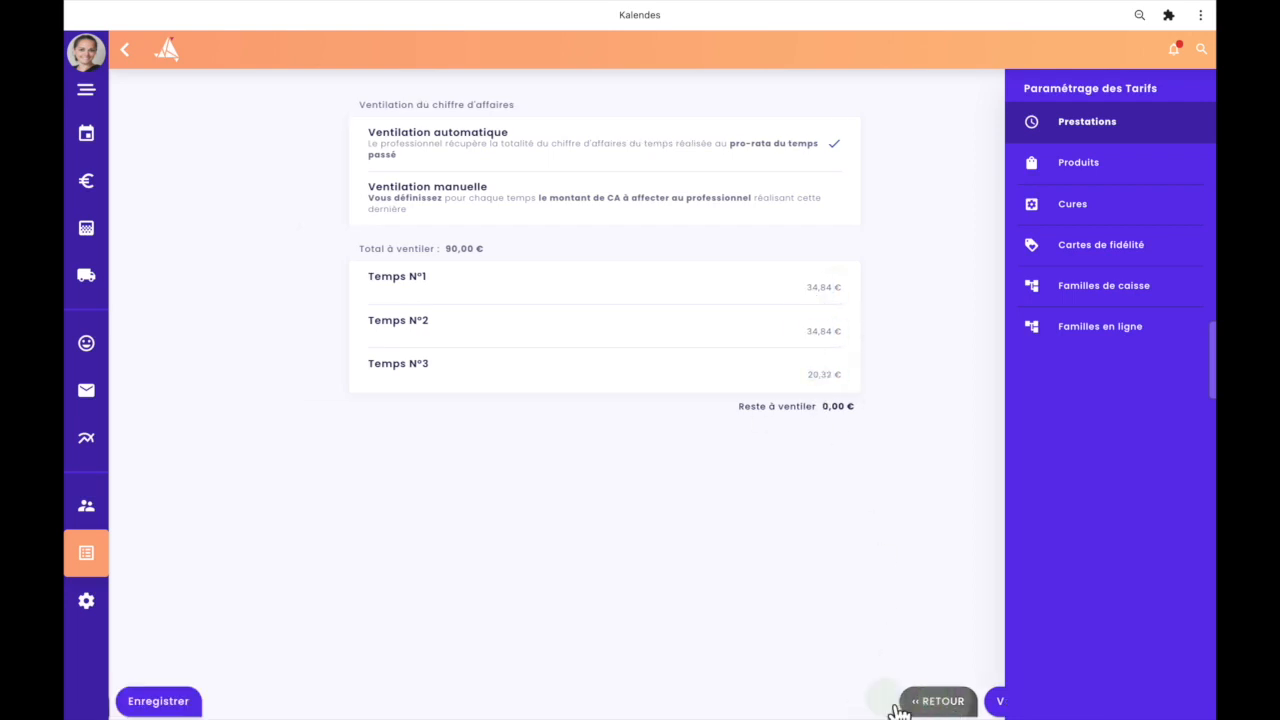
Step: Preview the layout of the three times and two waiting periods on the schedule, and return to the service form
{"action": "scroll", "coordinate": [811, 391], "scroll_direction": "up", "scroll_amount": 3}
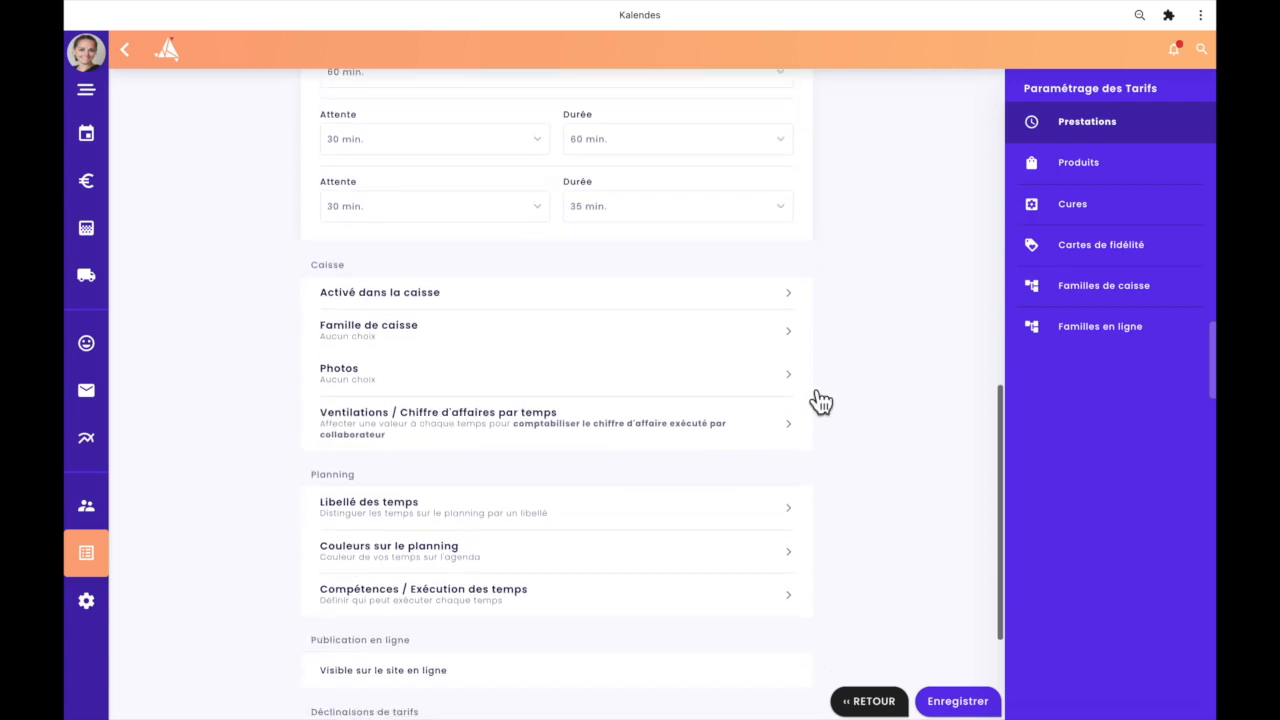
{"action": "scroll", "coordinate": [634, 474], "scroll_direction": "up", "scroll_amount": 4}
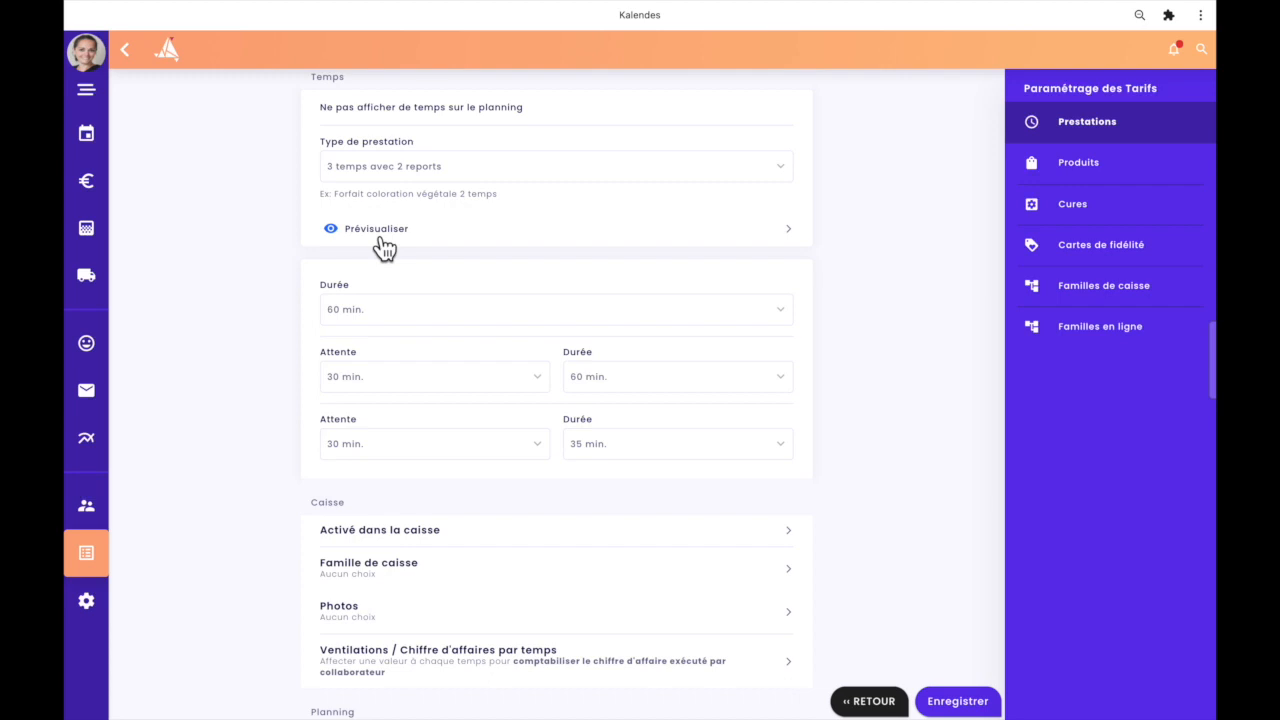
{"action": "left_click", "coordinate": [384, 248]}
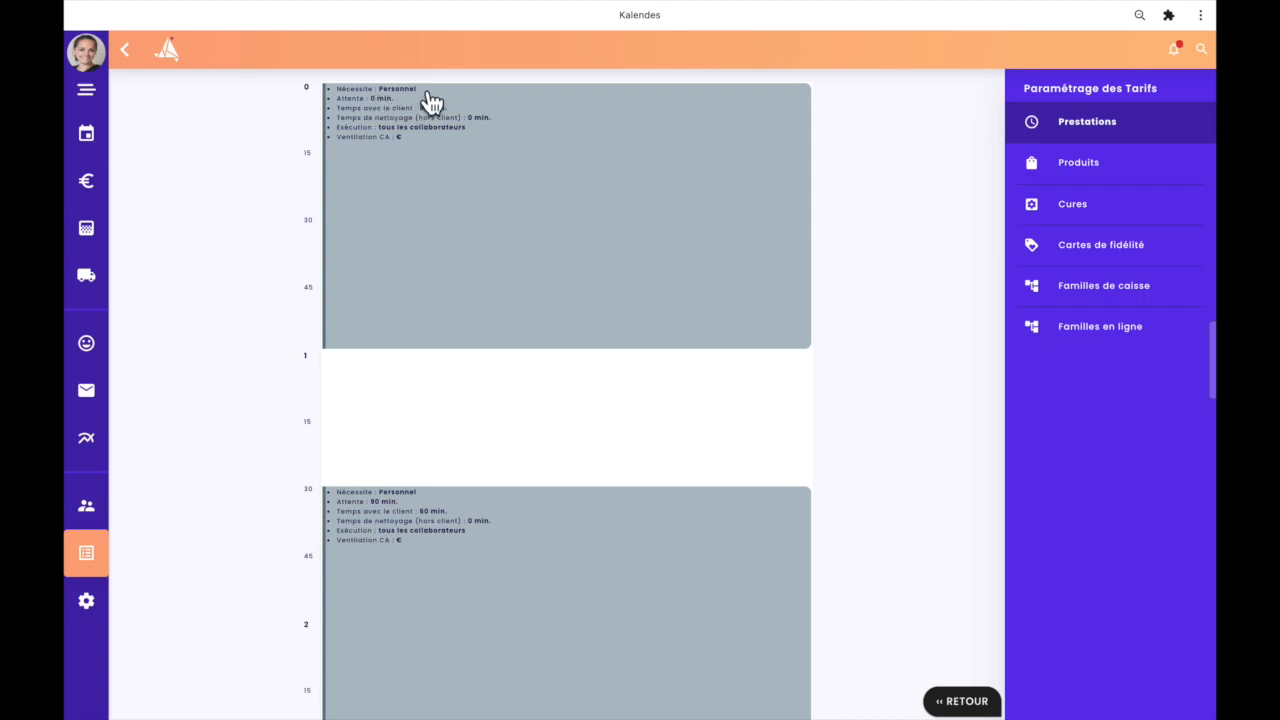
{"action": "scroll", "coordinate": [391, 380], "scroll_direction": "down", "scroll_amount": 2}
{"action": "scroll", "coordinate": [480, 320], "scroll_direction": "down", "scroll_amount": 2}
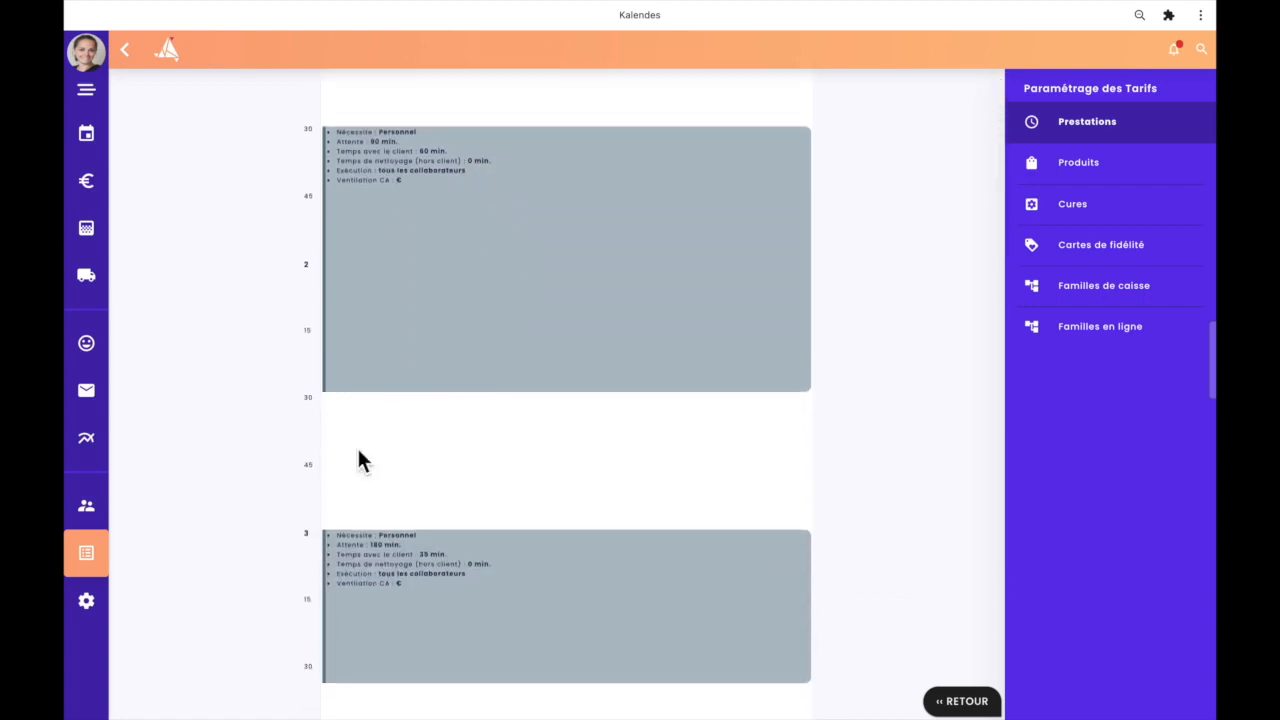
{"action": "scroll", "coordinate": [375, 640], "scroll_direction": "up", "scroll_amount": 4}
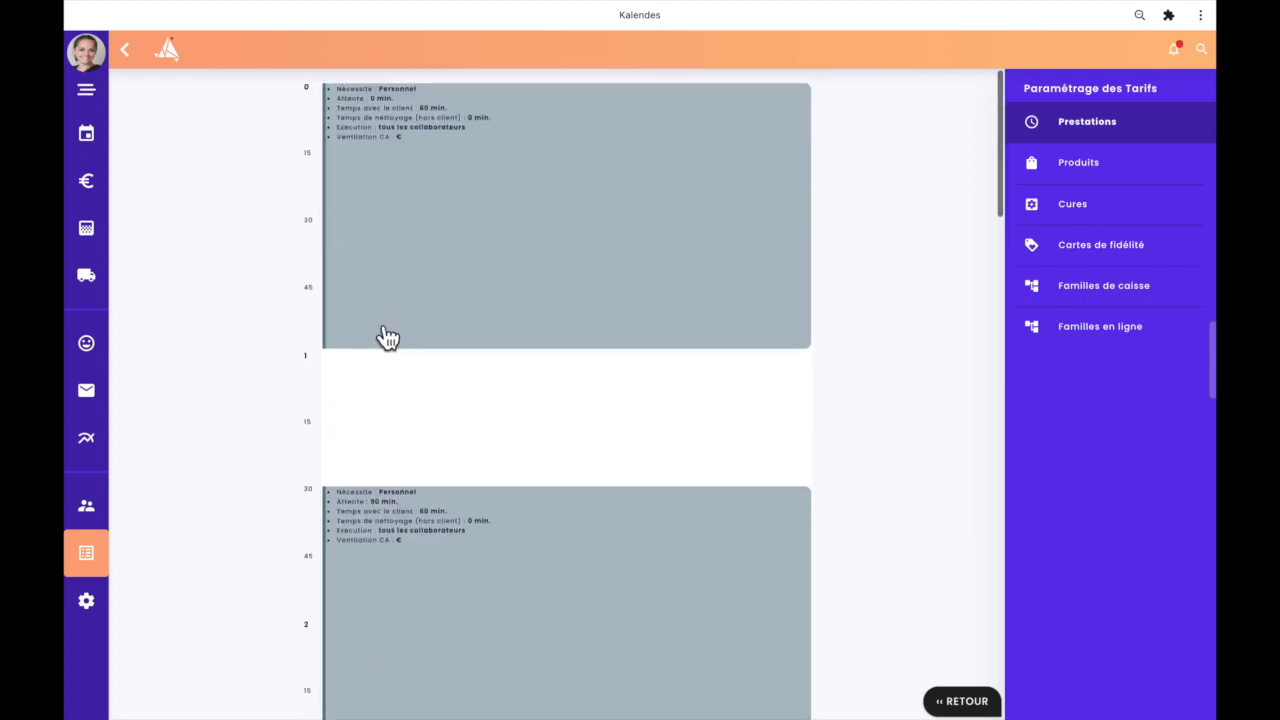
{"action": "scroll", "coordinate": [380, 449], "scroll_direction": "down", "scroll_amount": 5}
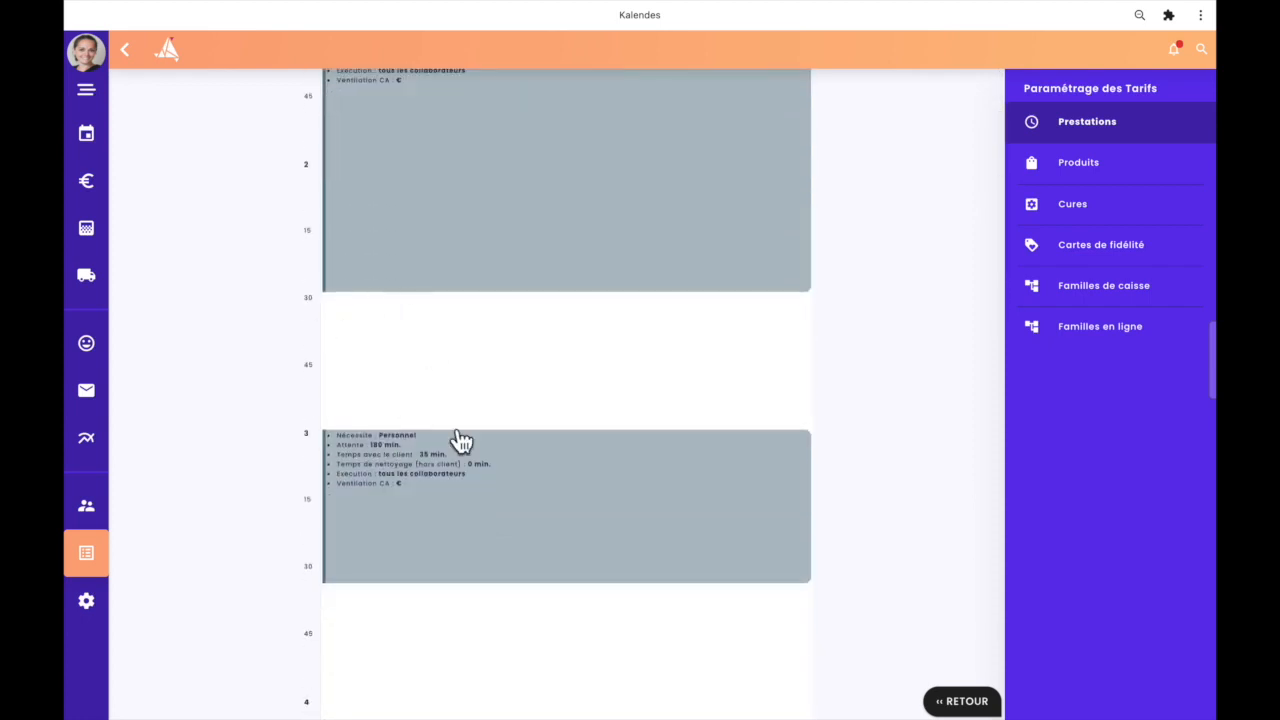
{"action": "scroll", "coordinate": [580, 430], "scroll_direction": "up", "scroll_amount": 1}
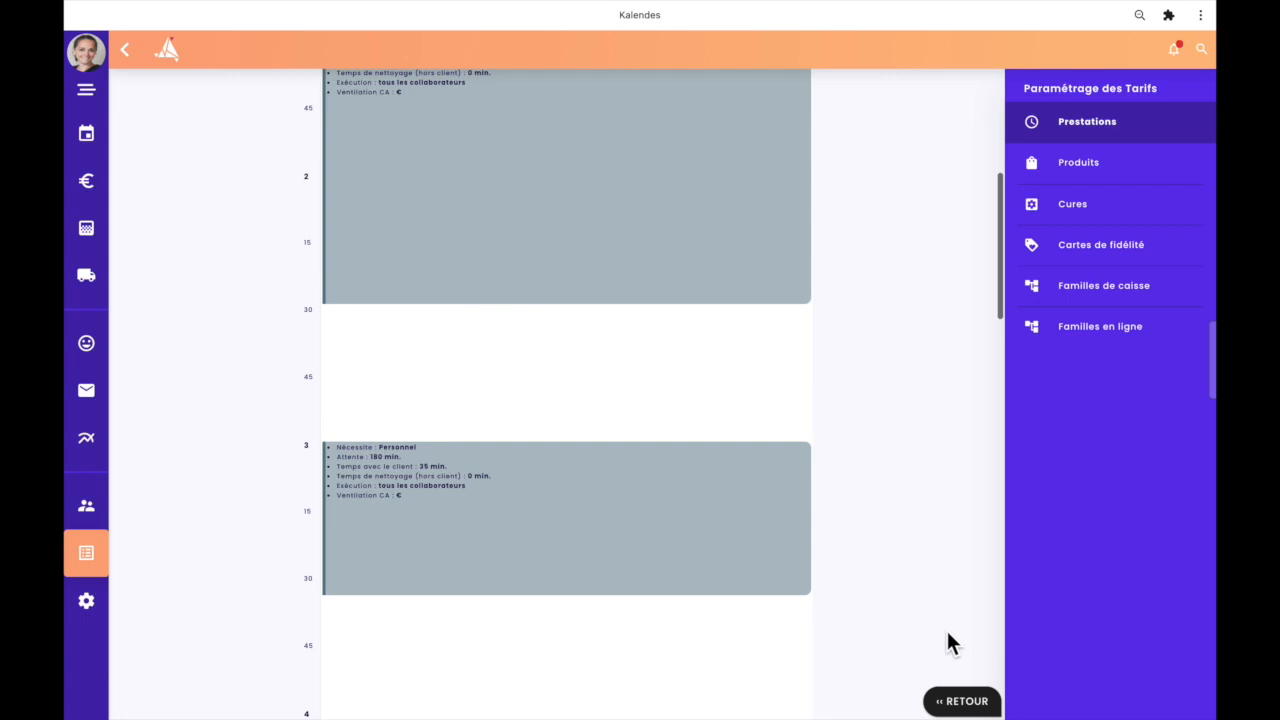
{"action": "left_click", "coordinate": [962, 704]}
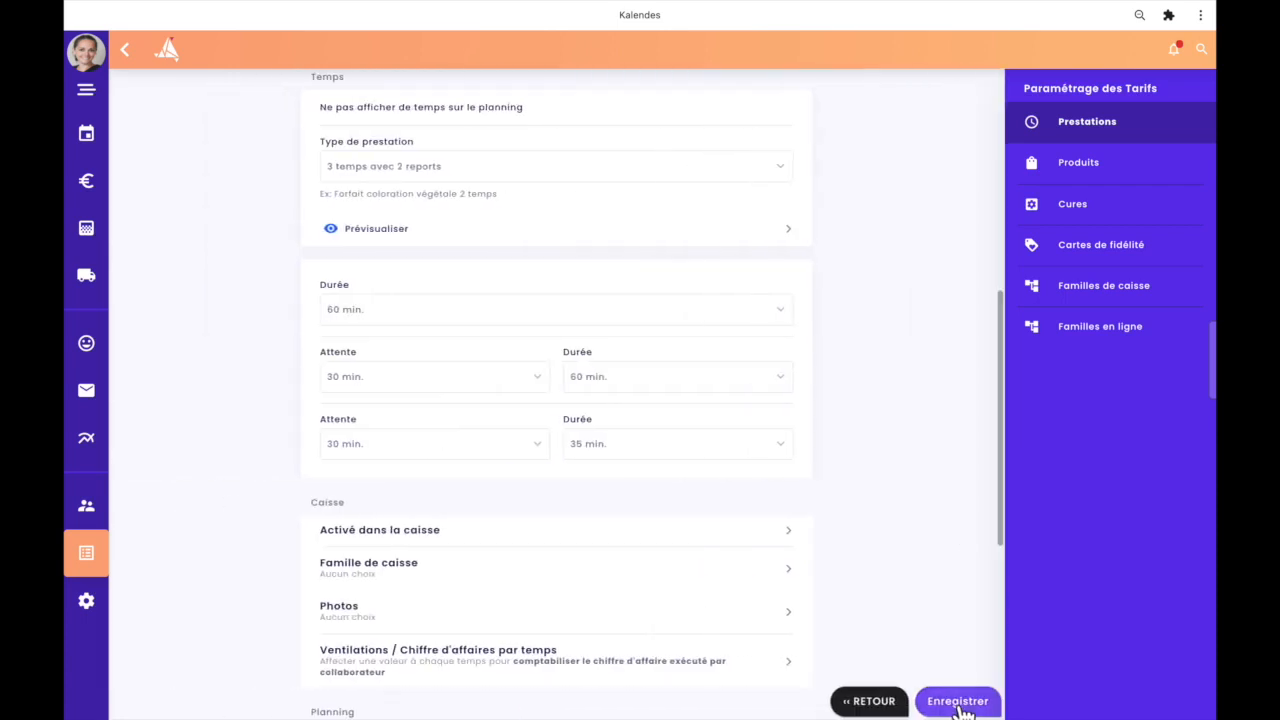